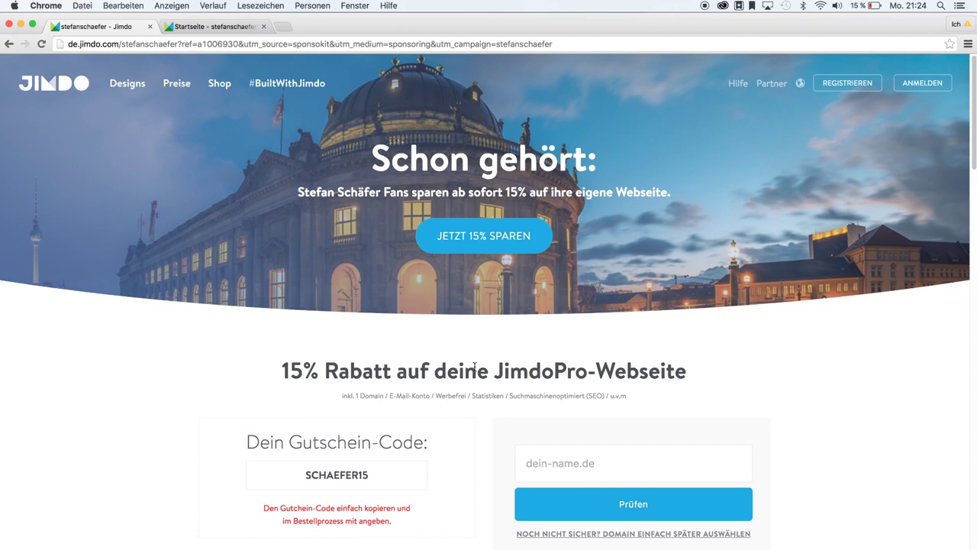
- Enter the sign-up e-mail address and the account password
drag(277, 371, 693, 372)
click(693, 372)
click(626, 246)
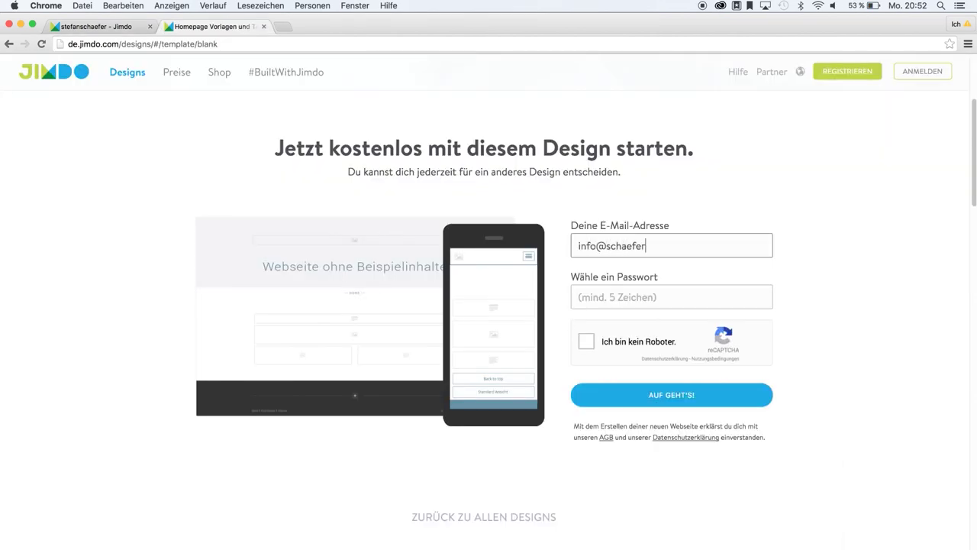
key(Tab)
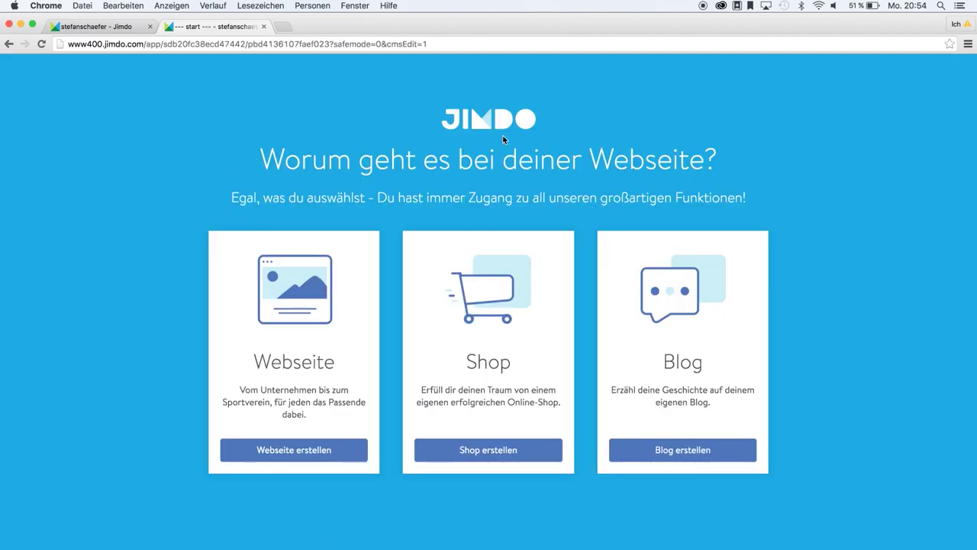
- Create a new website under the custom category 'Fotografie'
click(330, 449)
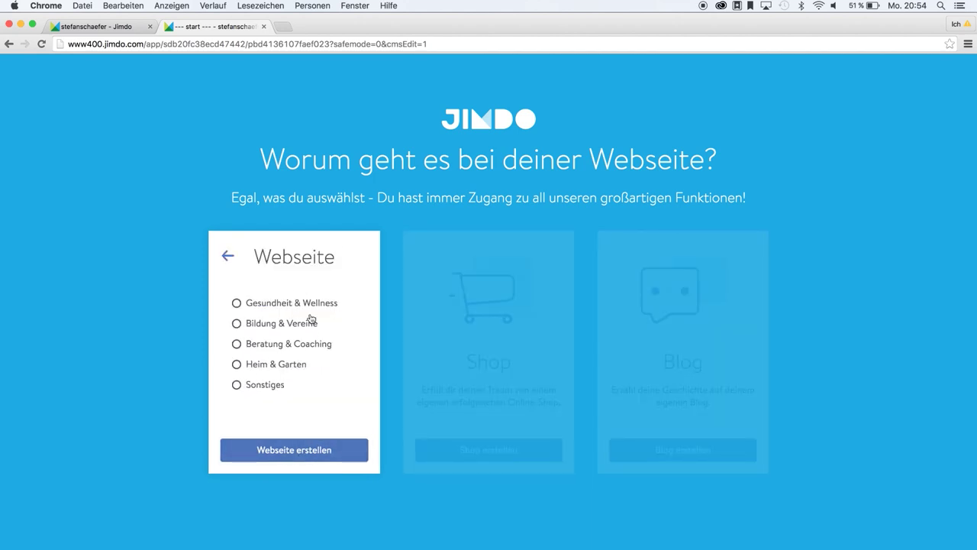
click(261, 387)
click(263, 406)
text(Fotografie)
click(284, 453)
mouse_move(641, 340)
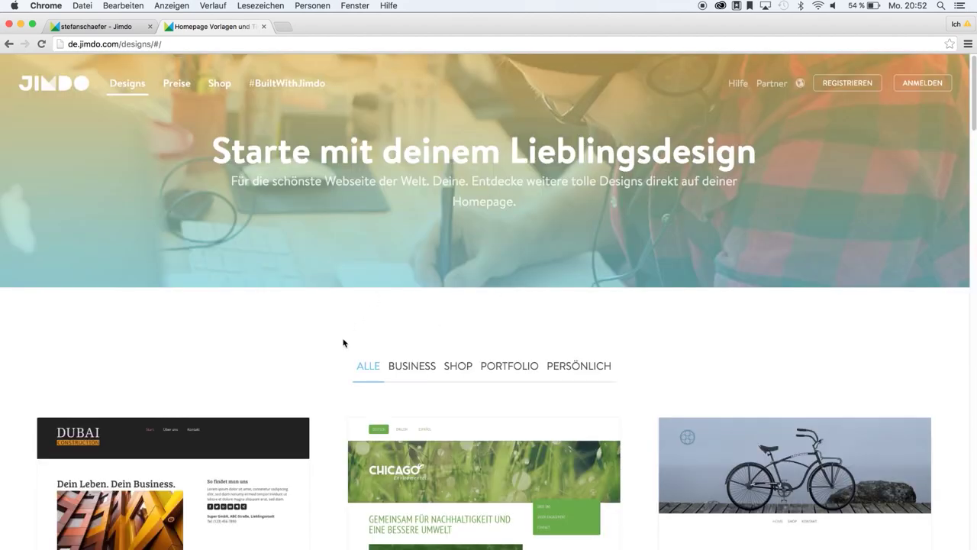
- Scroll up and down through the Designs gallery to compare the templates
scroll(343, 343, down, 5)
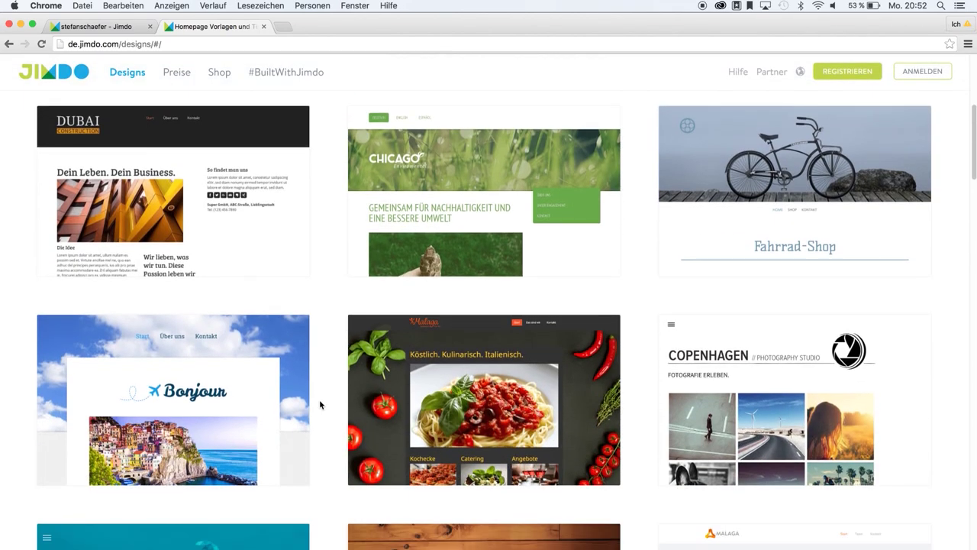
scroll(320, 399, up, 5)
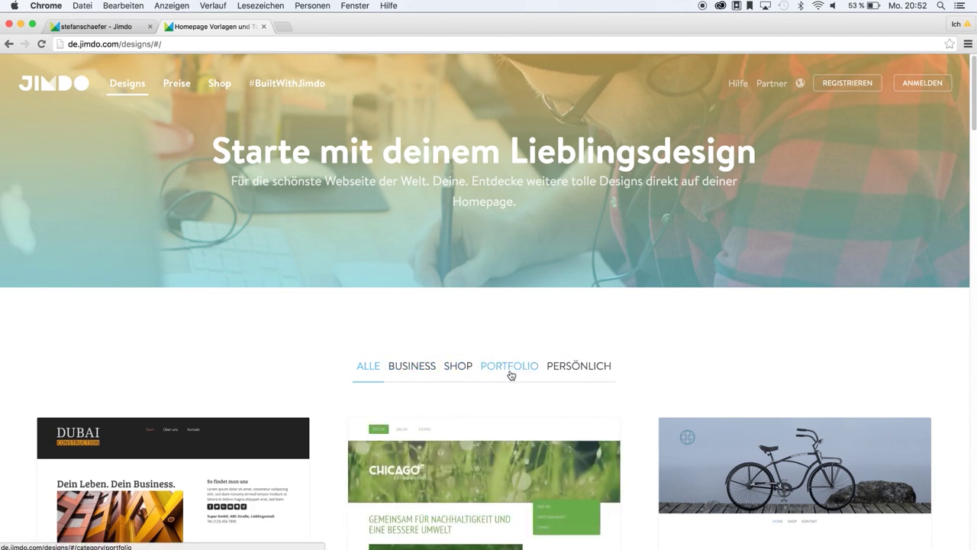
scroll(323, 427, down, 10)
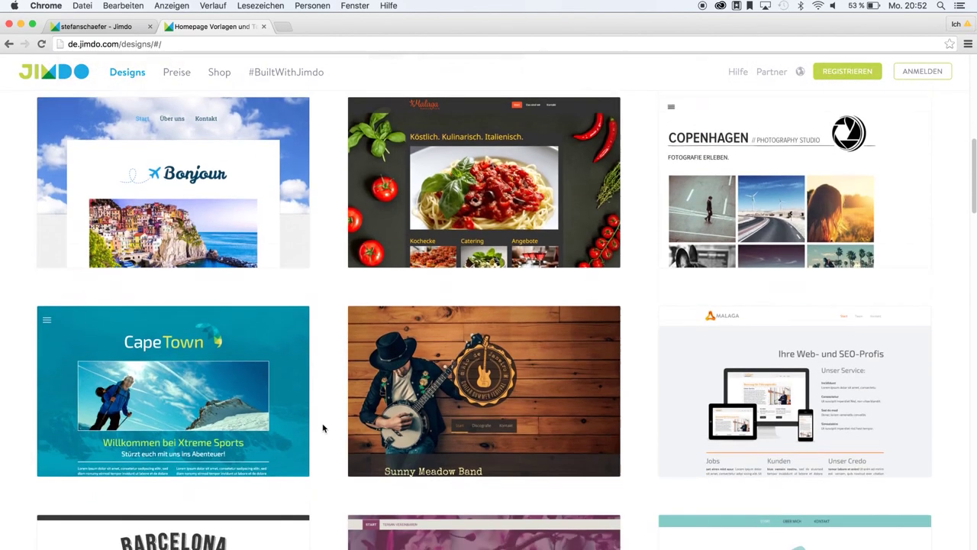
scroll(323, 427, up, 2)
scroll(322, 427, up, 6)
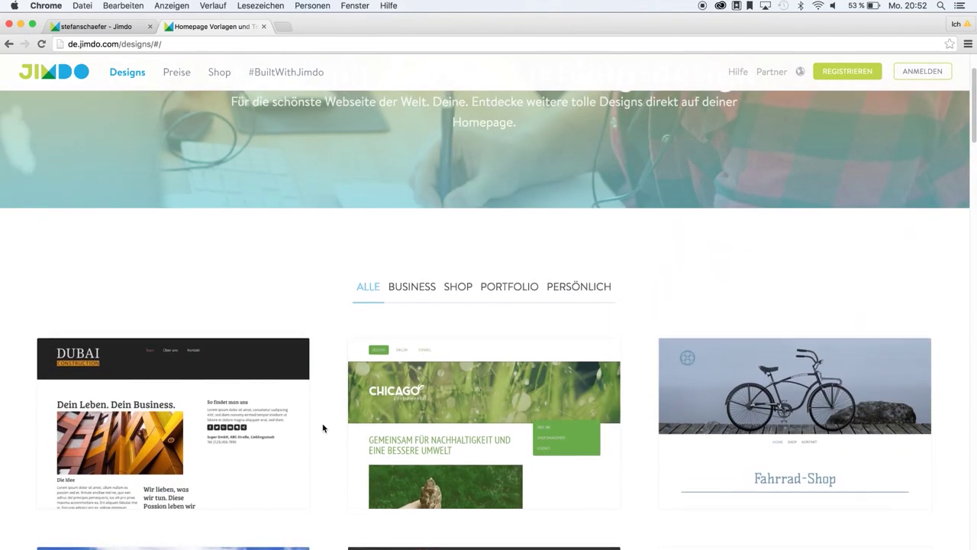
scroll(323, 427, down, 12)
scroll(323, 427, down, 3)
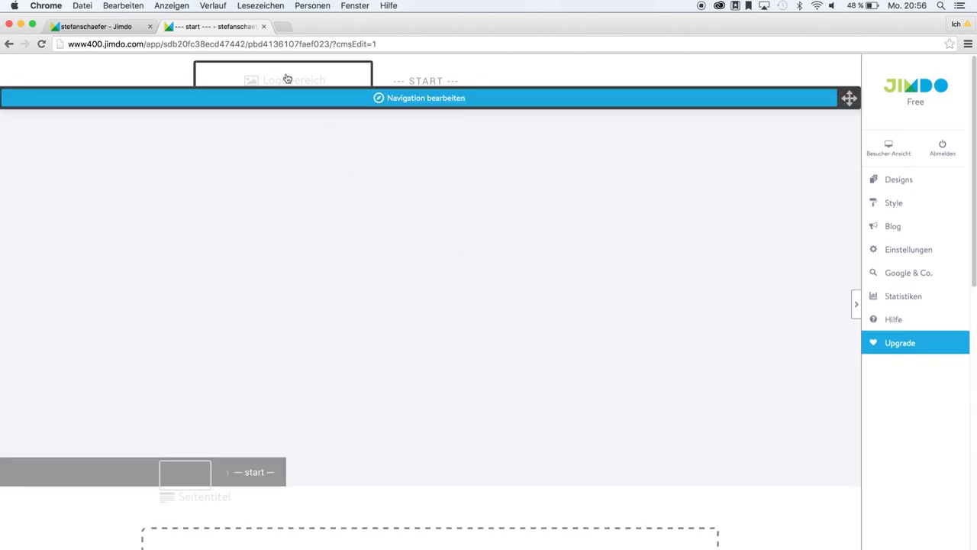
- Upload logohd.png as the site logo, shrink it and save
click(290, 90)
click(274, 91)
scroll(512, 175, down, 5)
double_click(462, 169)
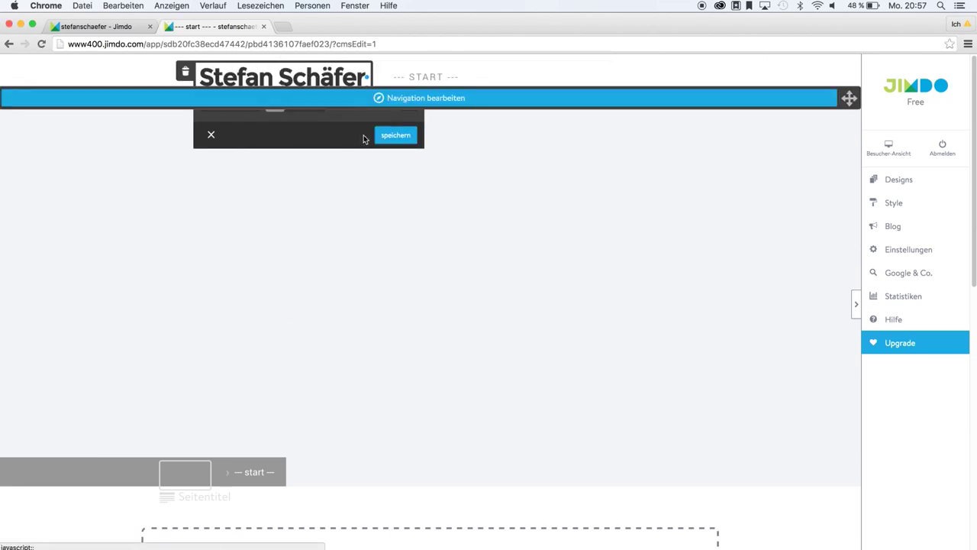
click(230, 107)
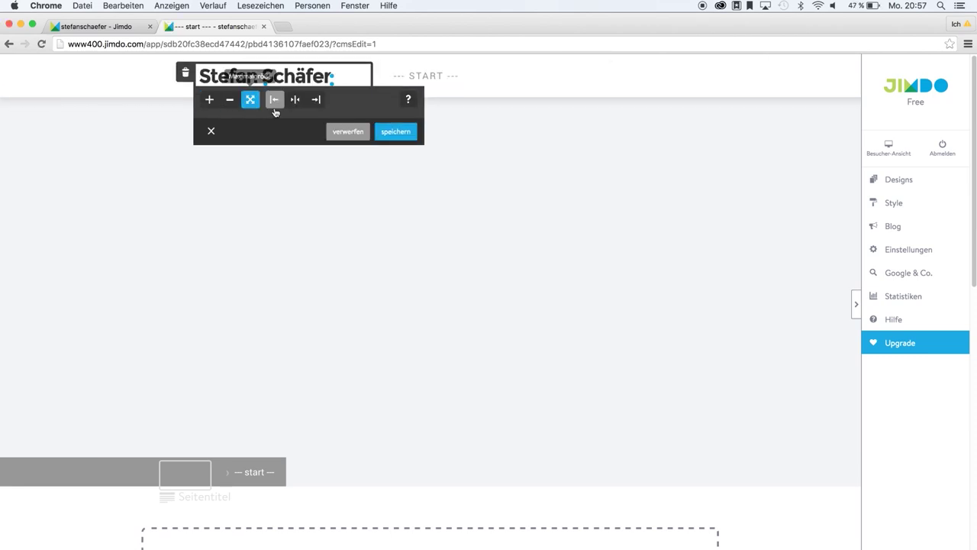
click(395, 135)
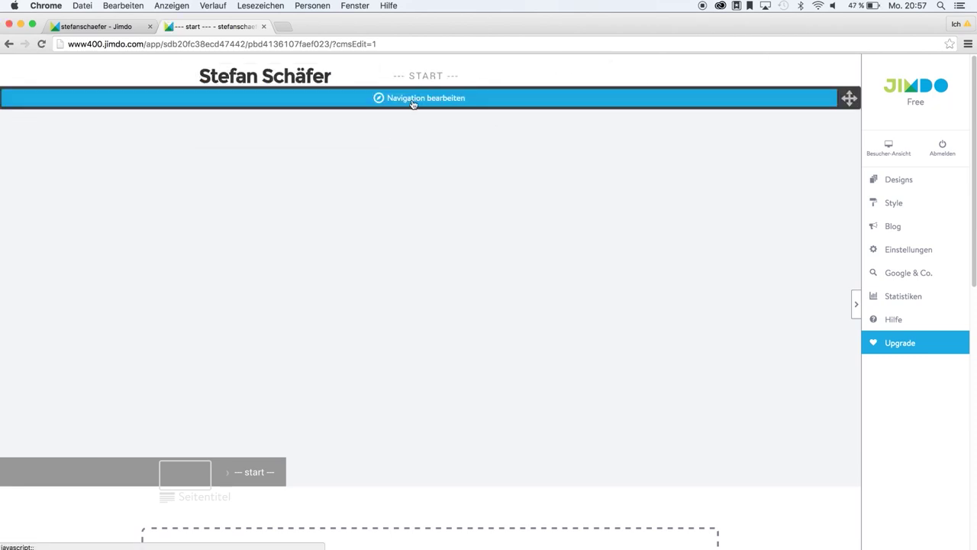
- Add Über Mich, Portfolio and Kontakt pages and rename the start page to 'Startseite'
click(413, 100)
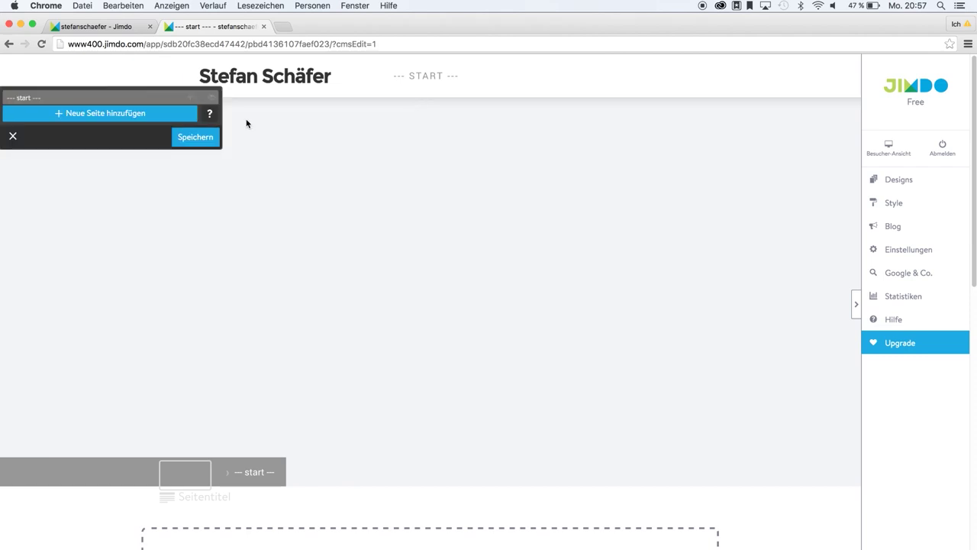
click(107, 115)
key(BackSpace)
text(ch)
click(130, 129)
text(Portfolio)
click(167, 142)
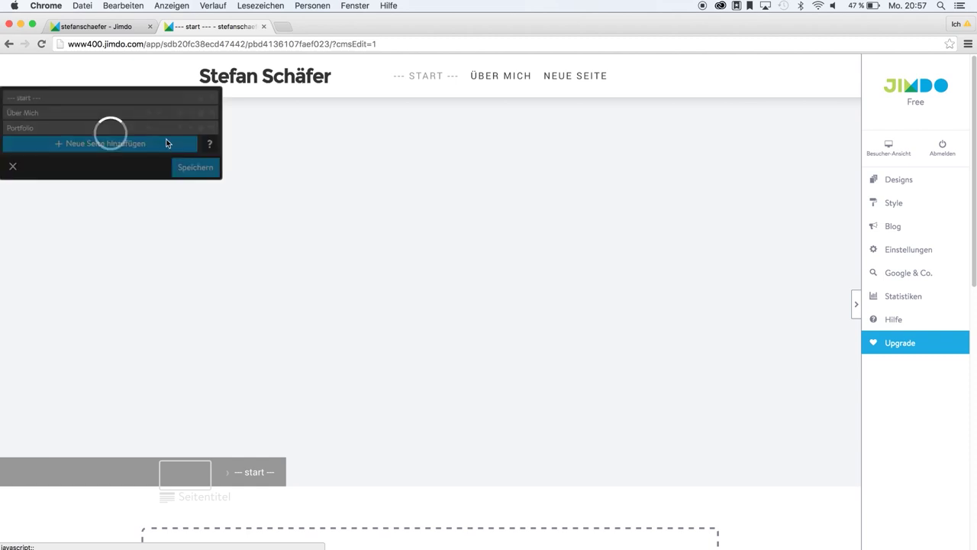
text(Kontakt)
click(46, 97)
text(Startseite)
click(188, 183)
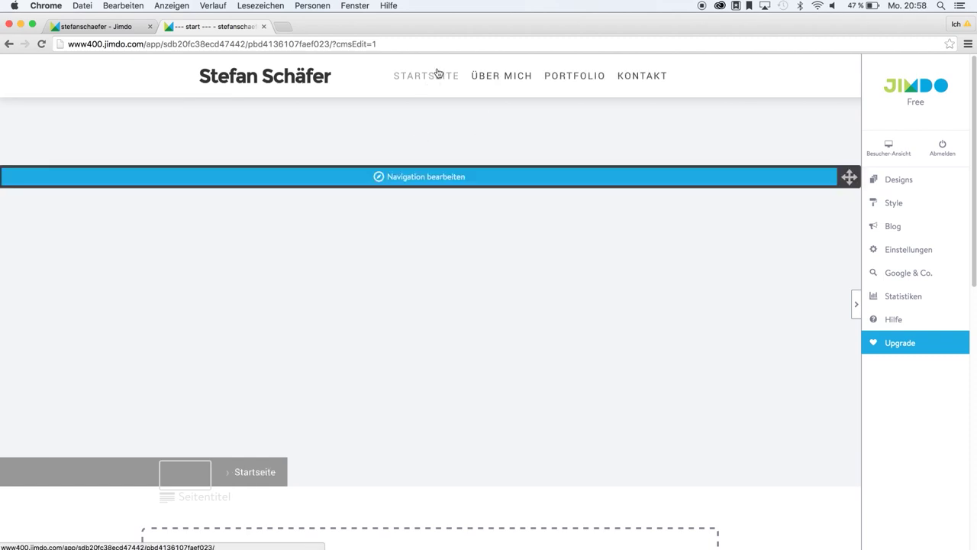
click(426, 452)
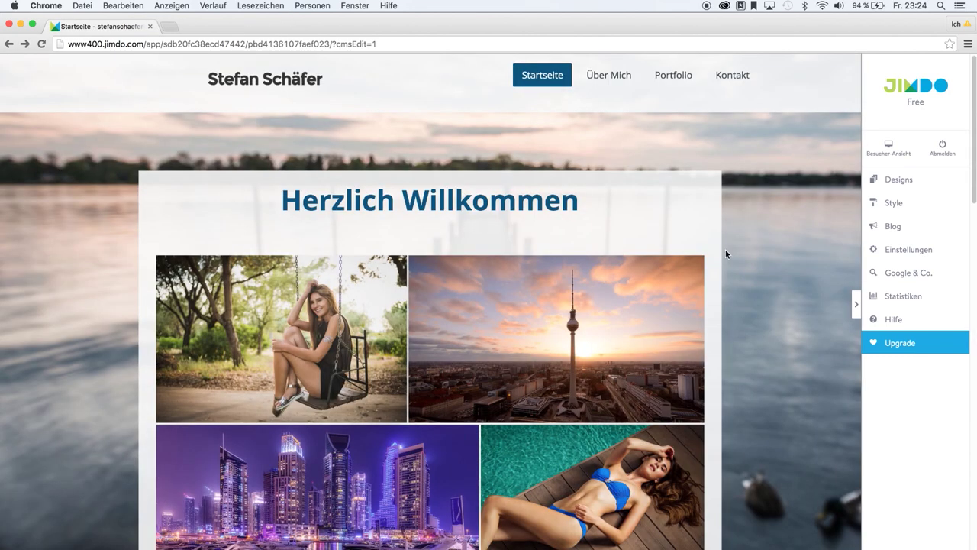
- Append 'auf meiner Seite' to the Herzlich Willkommen heading and save it
mouse_move(622, 198)
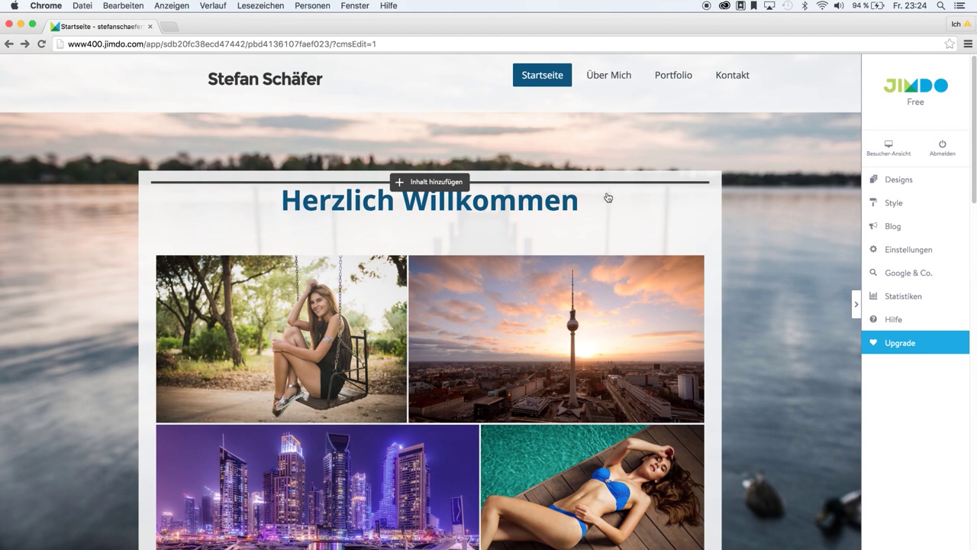
mouse_move(572, 206)
click(486, 203)
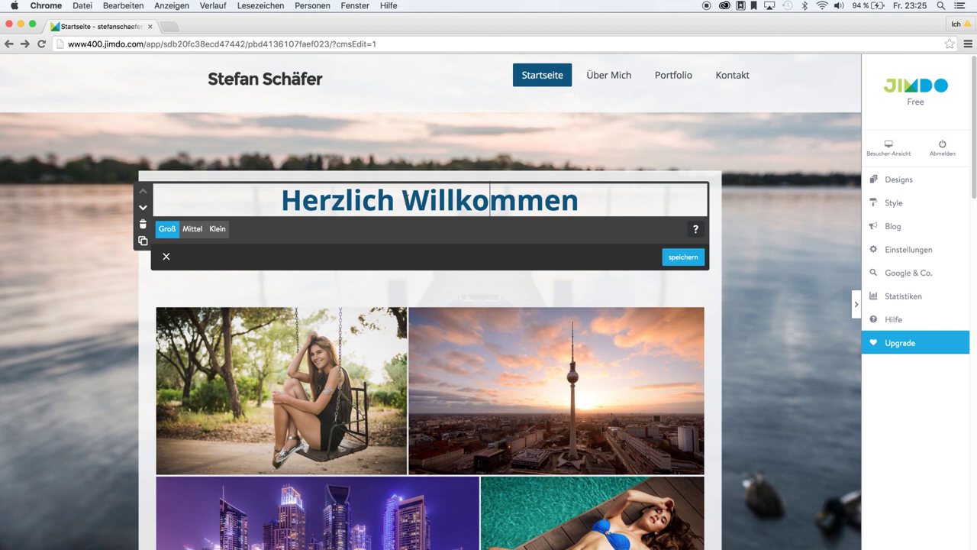
click(597, 204)
text(auf)
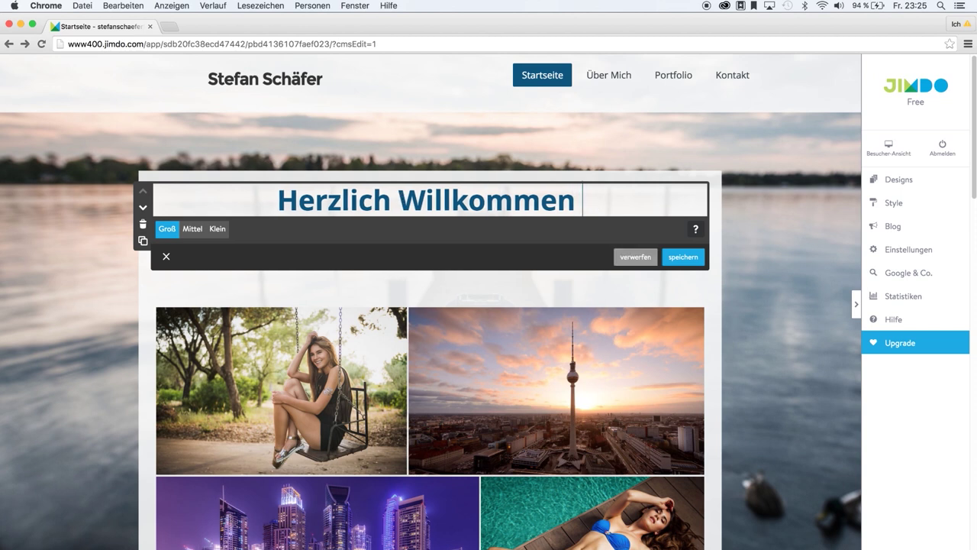
text( meiner Se)
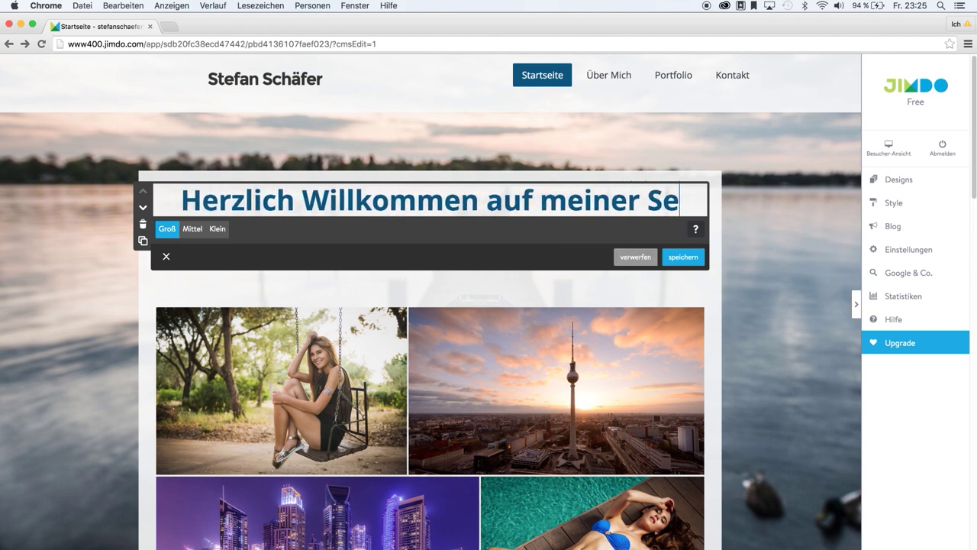
text(ite)
click(684, 257)
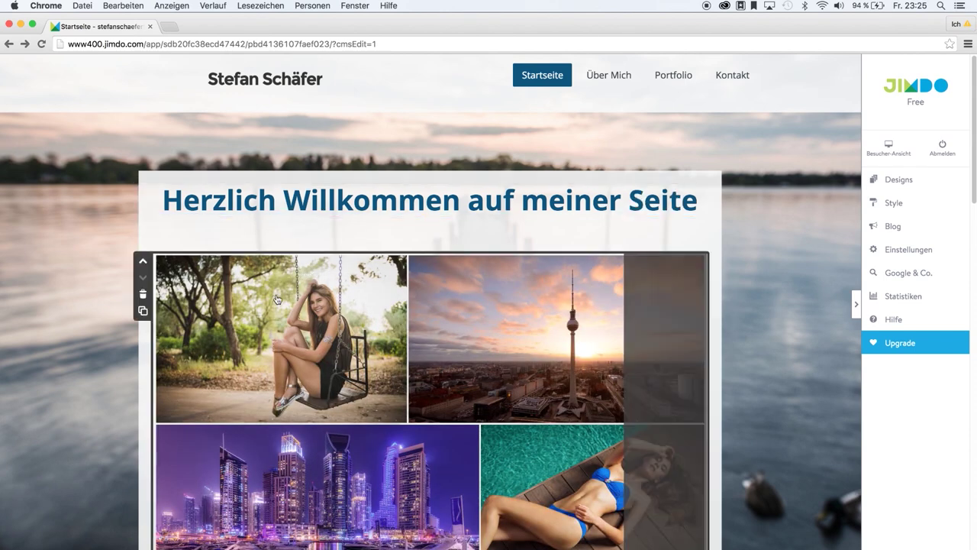
- In the home page gallery, move the forest portrait into fourth position
scroll(442, 369, down, 5)
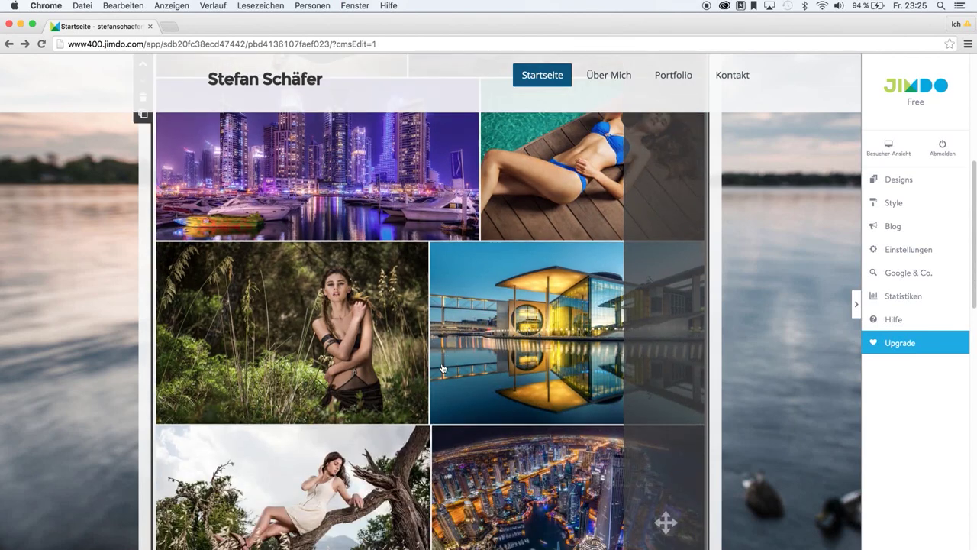
scroll(442, 369, up, 5)
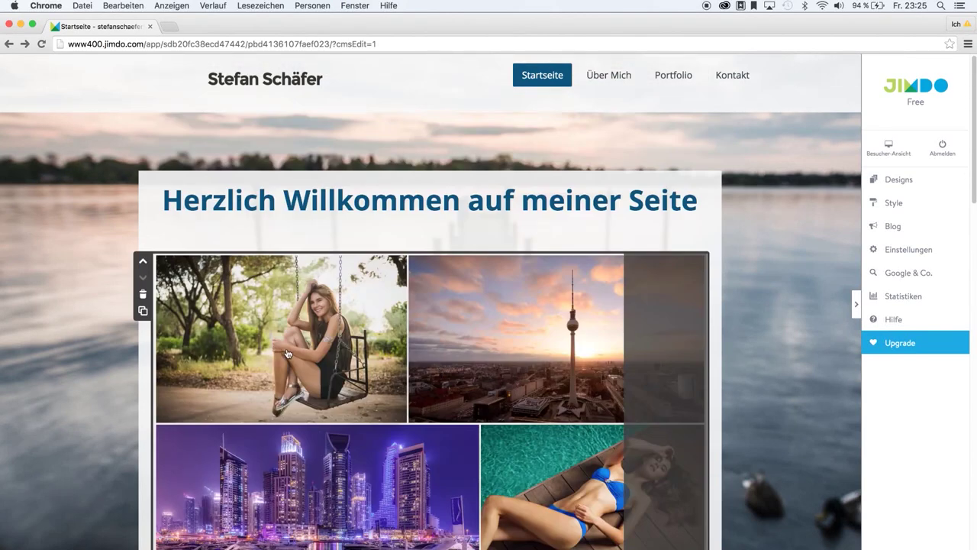
click(327, 308)
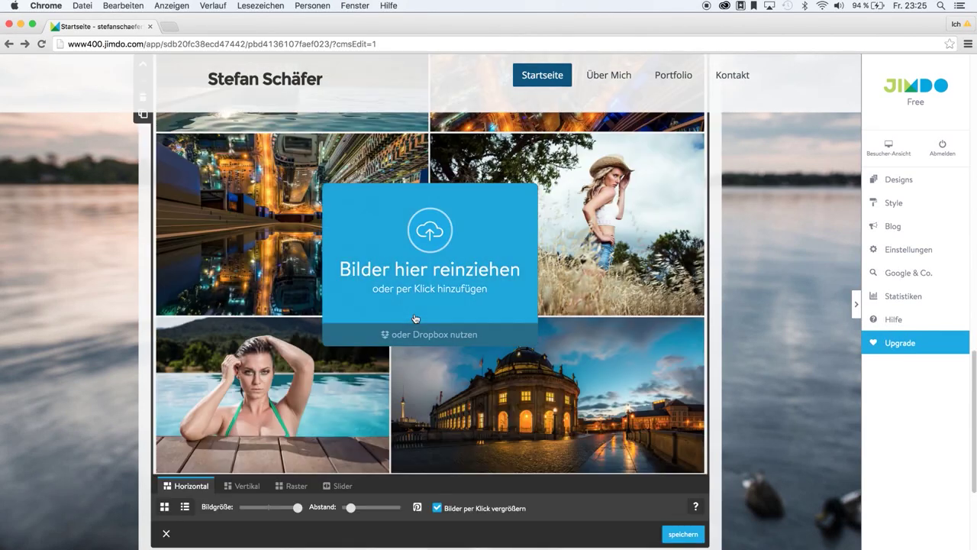
scroll(441, 291, down, 5)
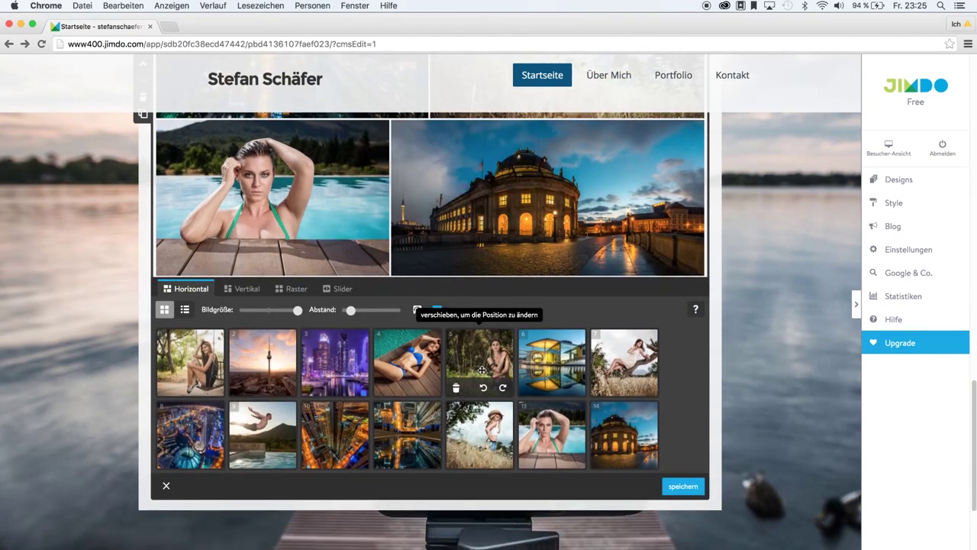
drag(470, 375, 407, 365)
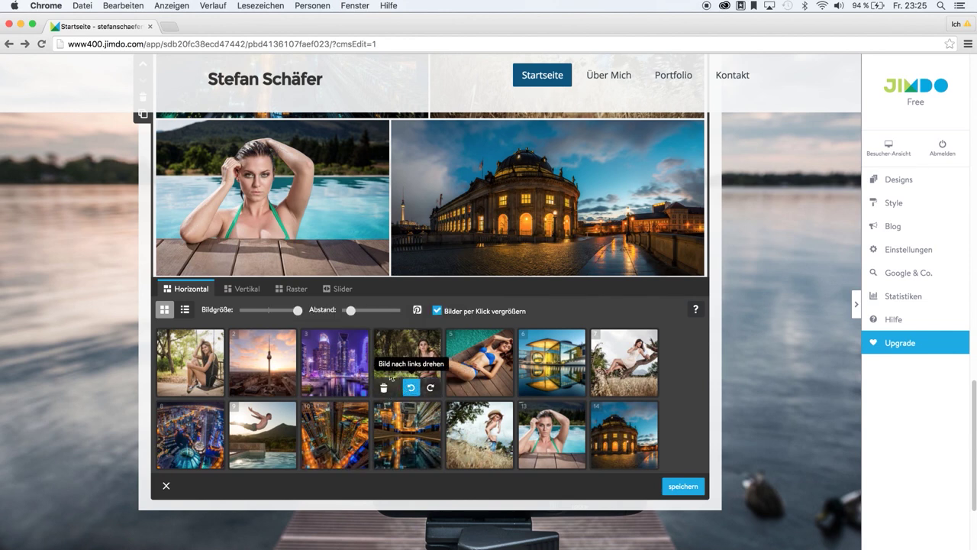
- Try the column, grid, slideshow and horizontal layouts, ending on the vertical arrangement
scroll(290, 311, up, 5)
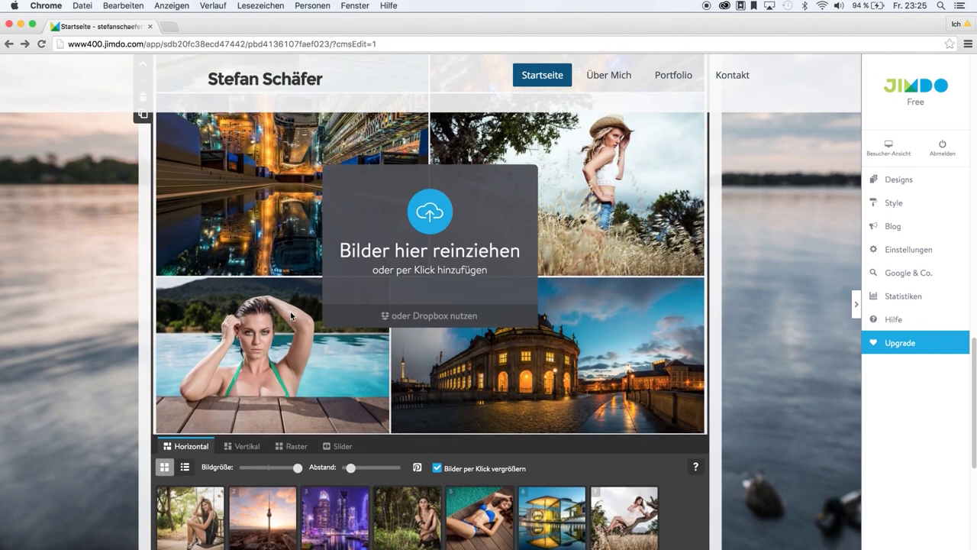
click(245, 464)
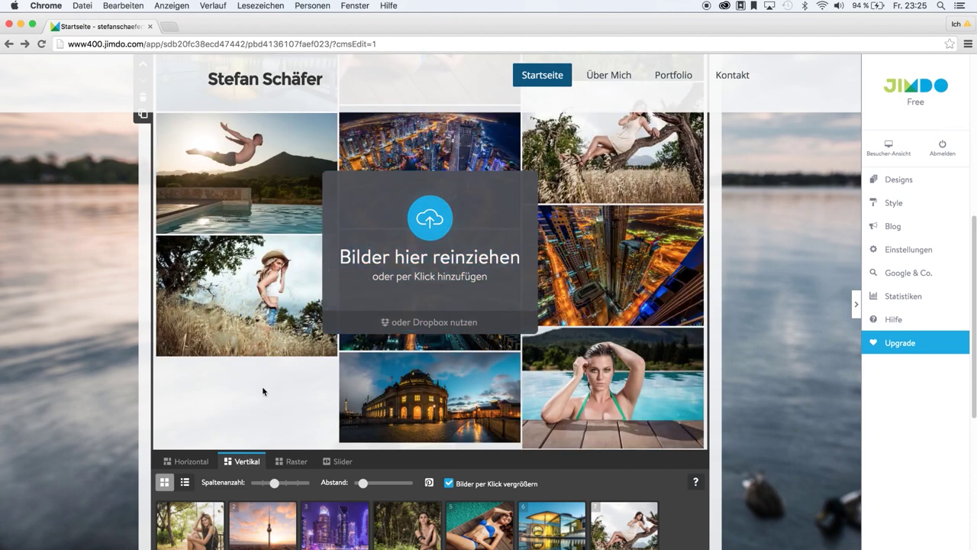
click(299, 462)
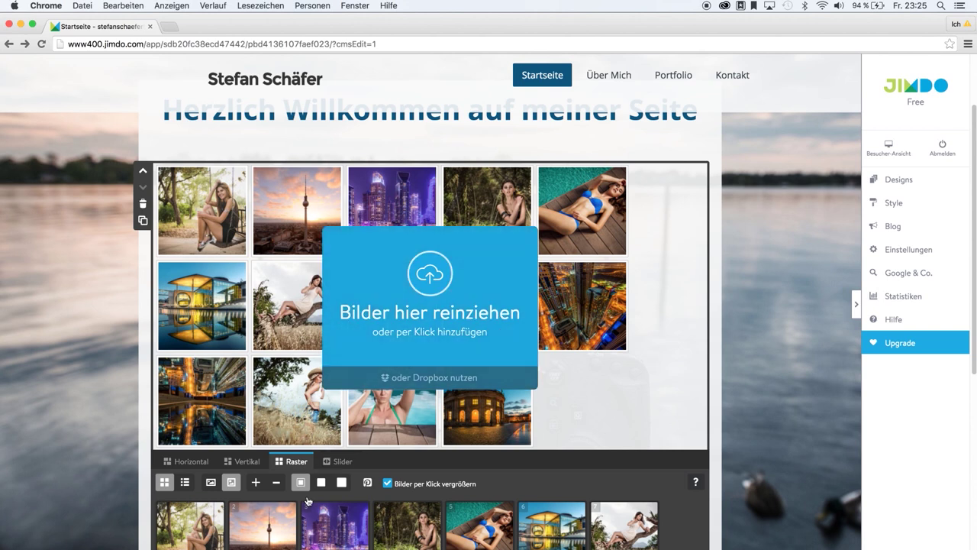
click(341, 463)
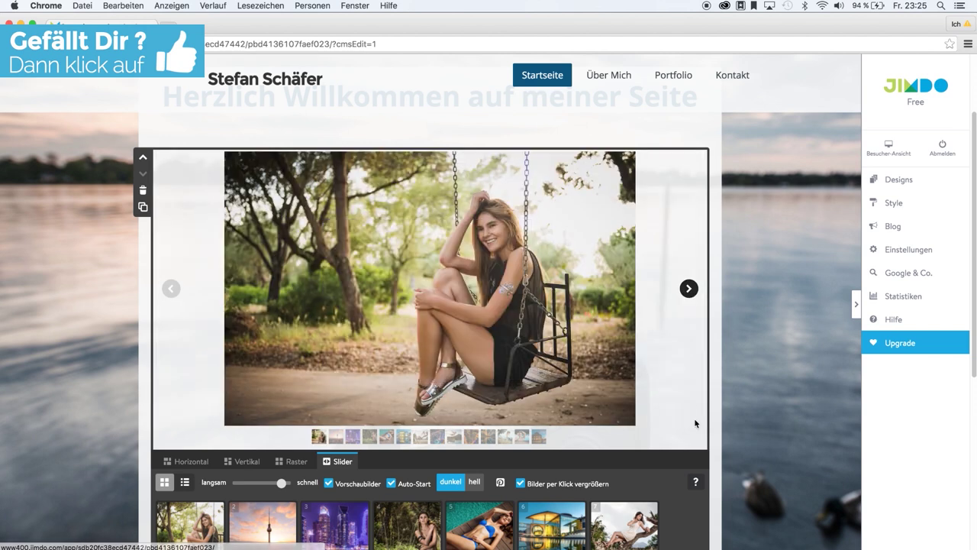
click(688, 289)
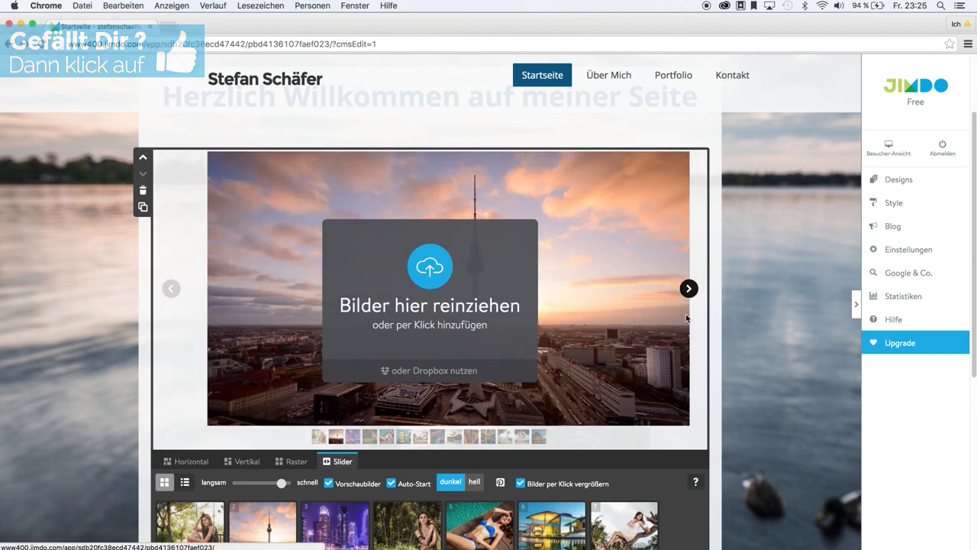
click(190, 466)
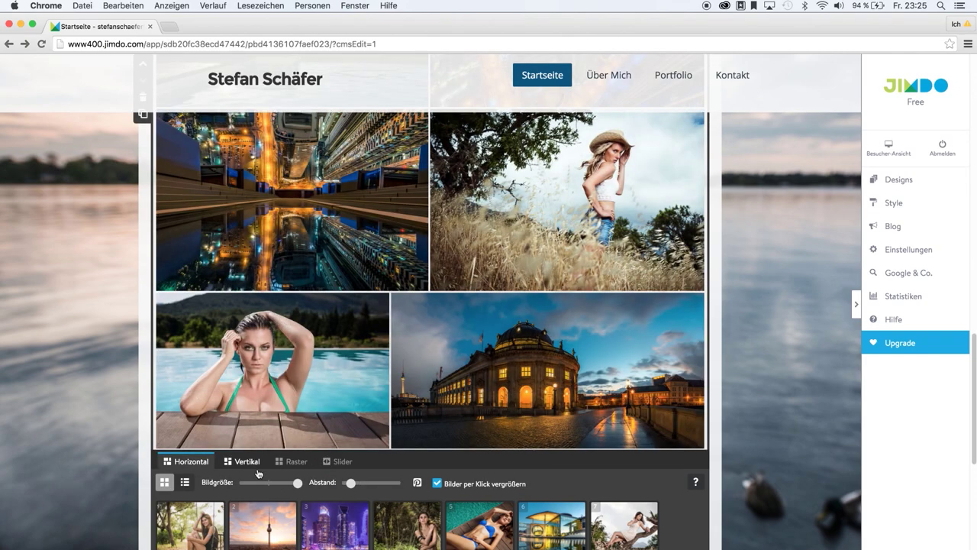
click(252, 464)
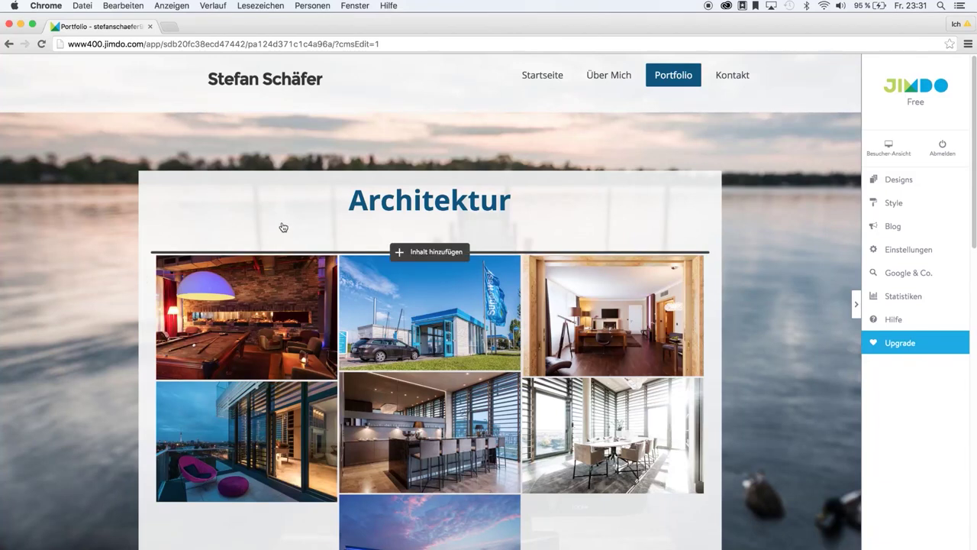
- Scroll through the Portfolio page's Architektur and People galleries
mouse_move(267, 206)
scroll(289, 273, down, 5)
scroll(289, 273, down, 3)
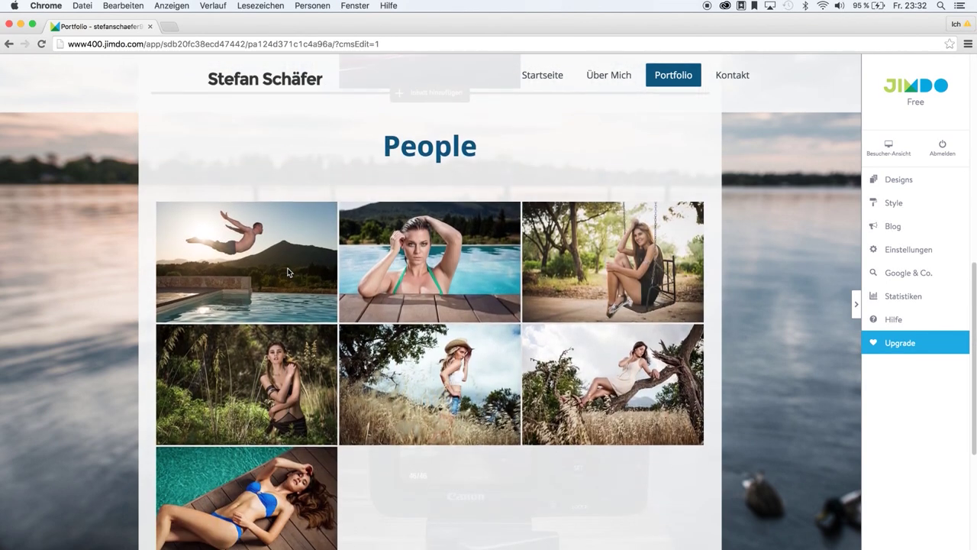
scroll(287, 273, up, 3)
scroll(287, 273, up, 3)
scroll(287, 273, up, 1)
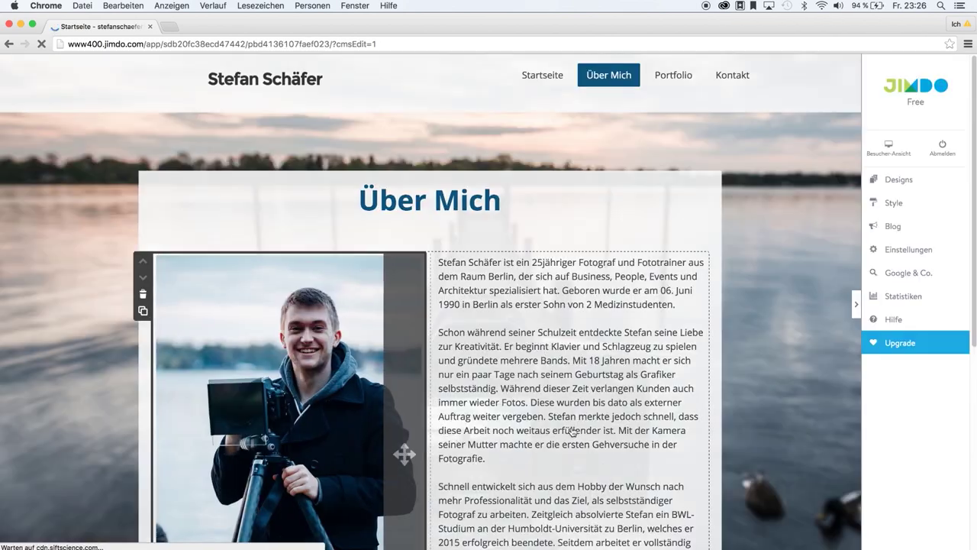
- Edit the biography text block next to the portrait and save it
scroll(573, 432, down, 5)
click(471, 377)
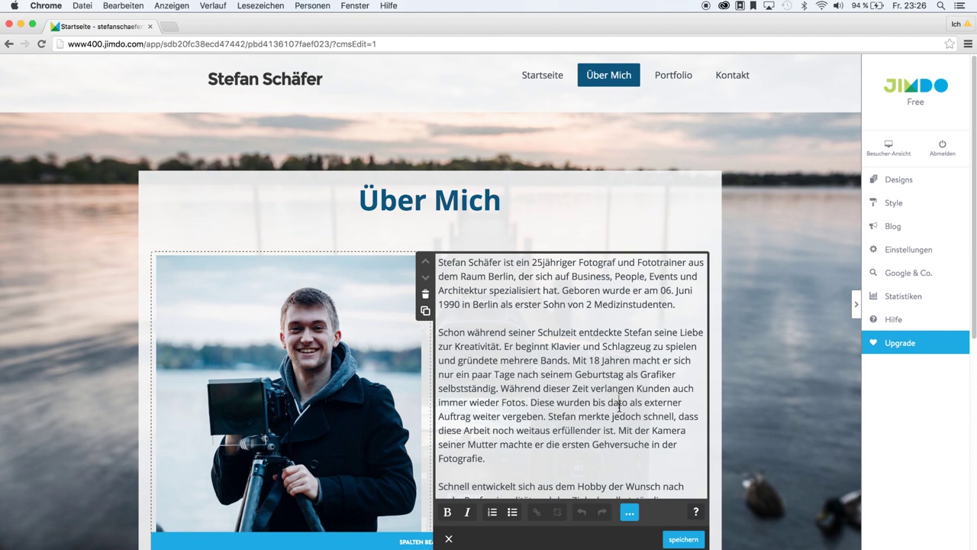
click(687, 539)
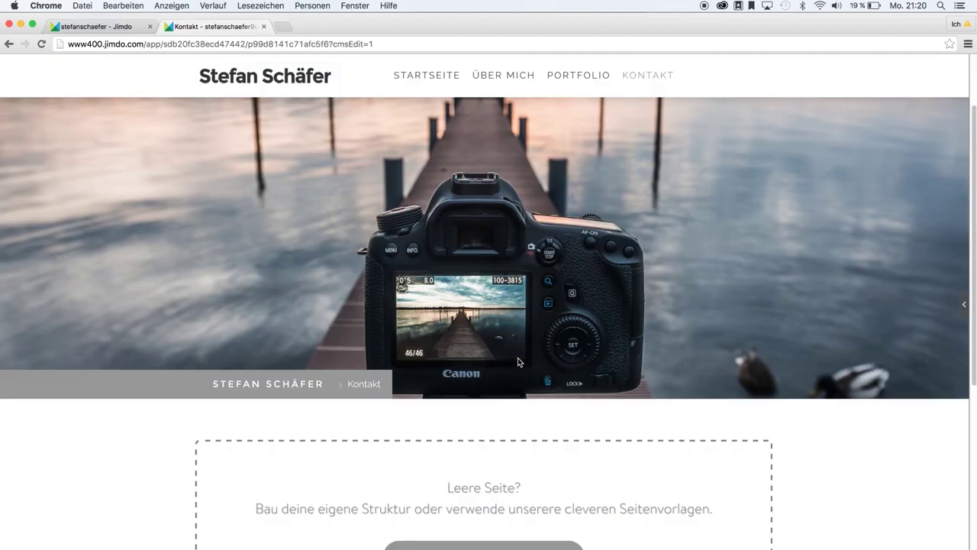
- Apply and keep the third Kontakt page template with photo and form
scroll(518, 357, down, 5)
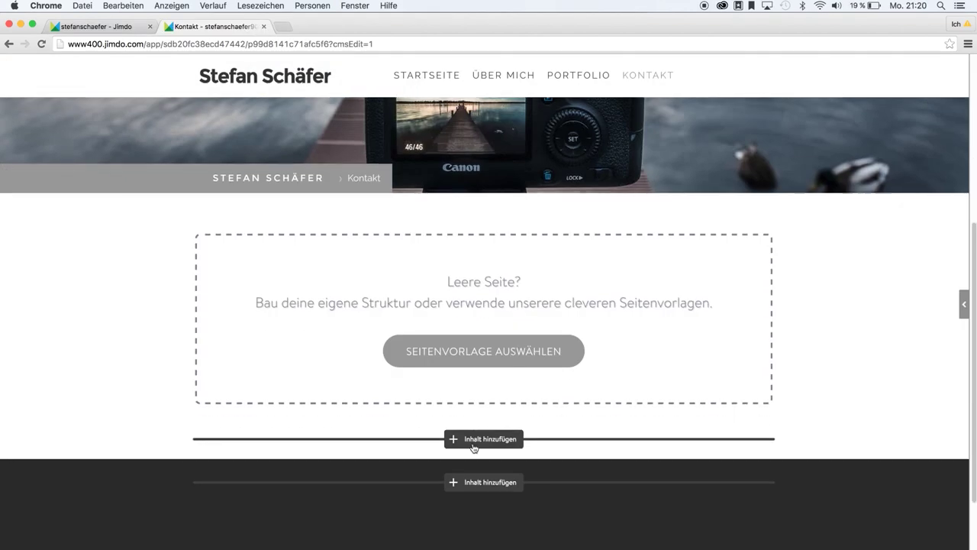
click(492, 353)
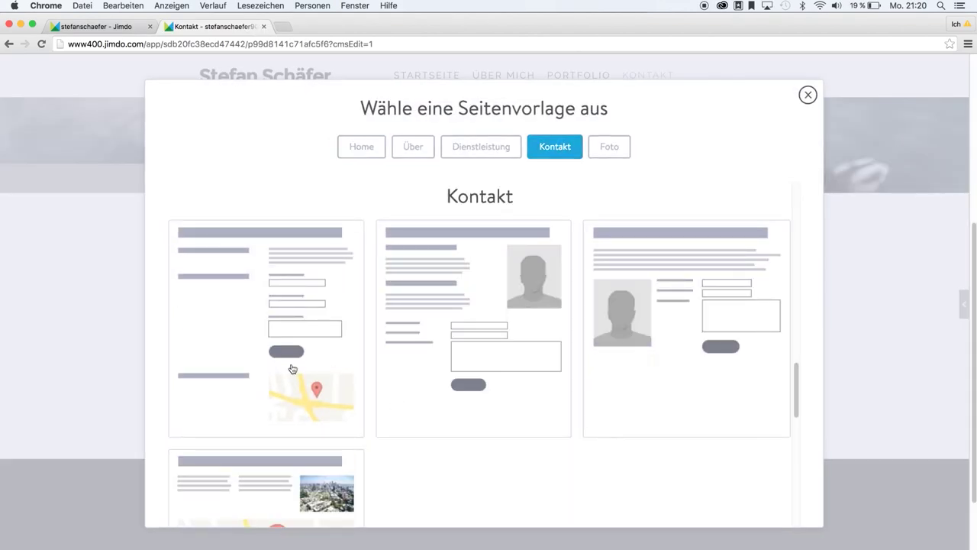
scroll(293, 366, down, 3)
scroll(646, 375, up, 3)
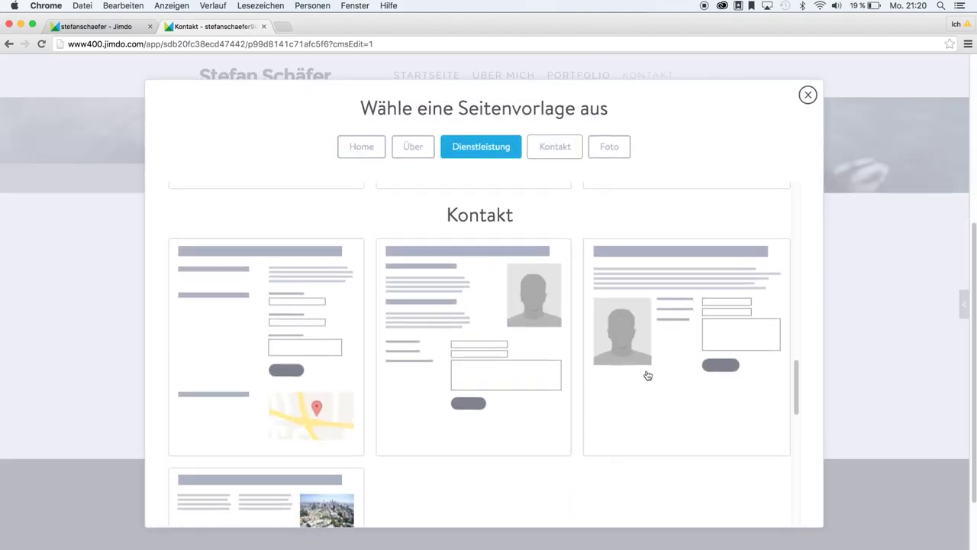
click(675, 311)
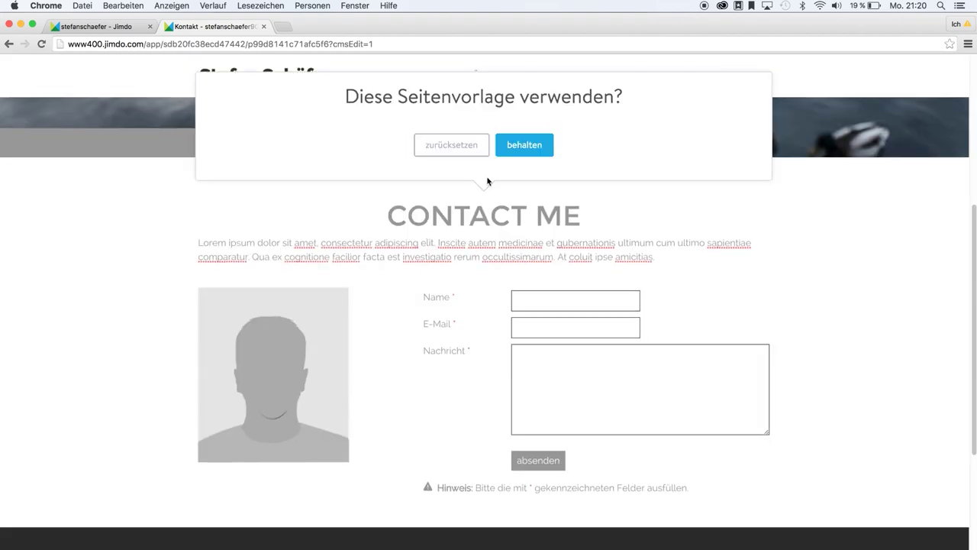
click(522, 147)
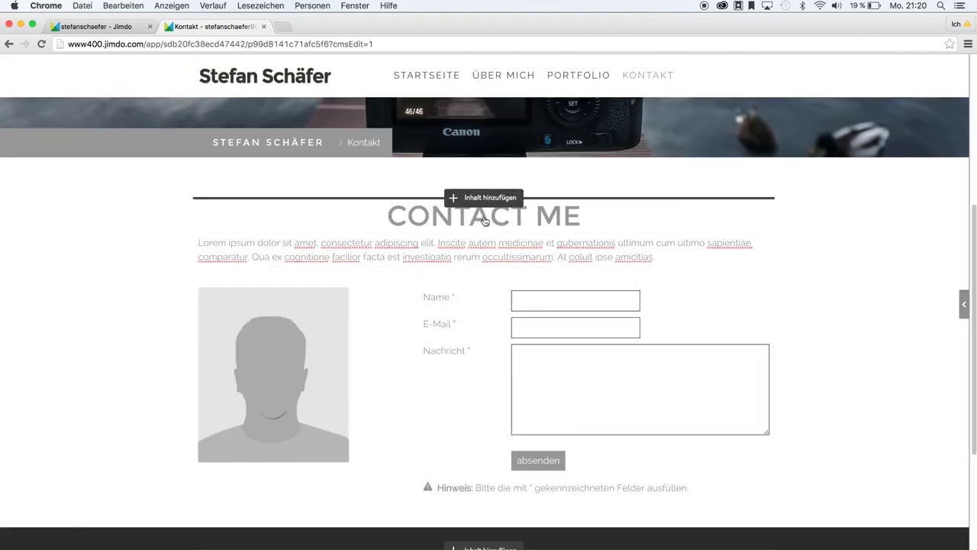
- Change the CONTACT ME heading to 'KONTAKT' and save it
click(487, 218)
drag(582, 215, 390, 214)
text(KONTAKT)
click(747, 273)
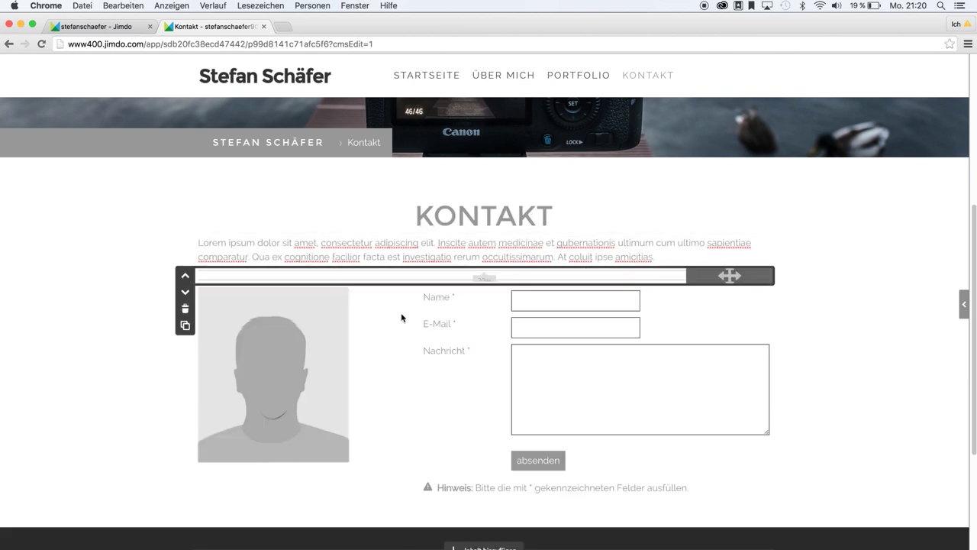
- Replace the placeholder image with the uploaded portrait photo
click(271, 357)
click(252, 358)
scroll(580, 176, down, 3)
click(660, 174)
click(658, 297)
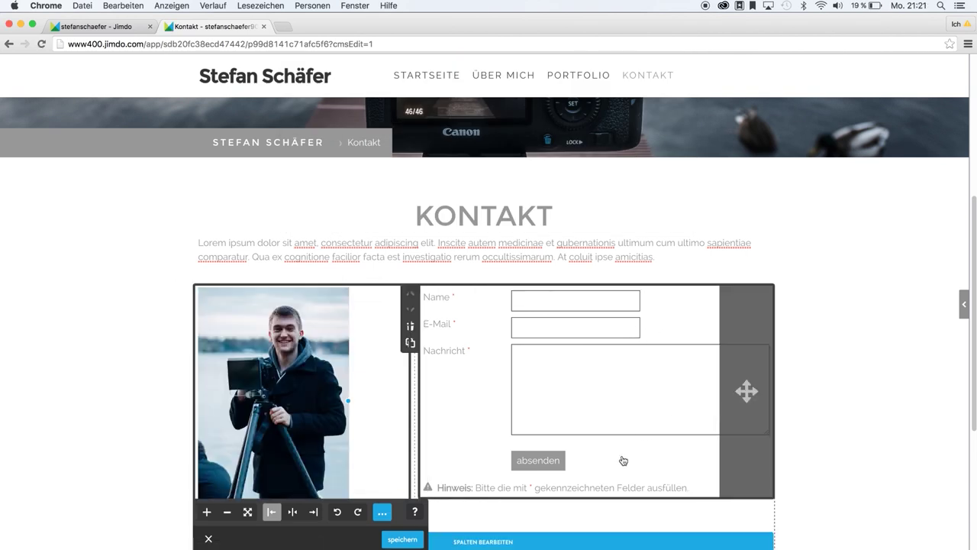
- Check the contact form's recipient e-mail address and save the form settings
click(626, 438)
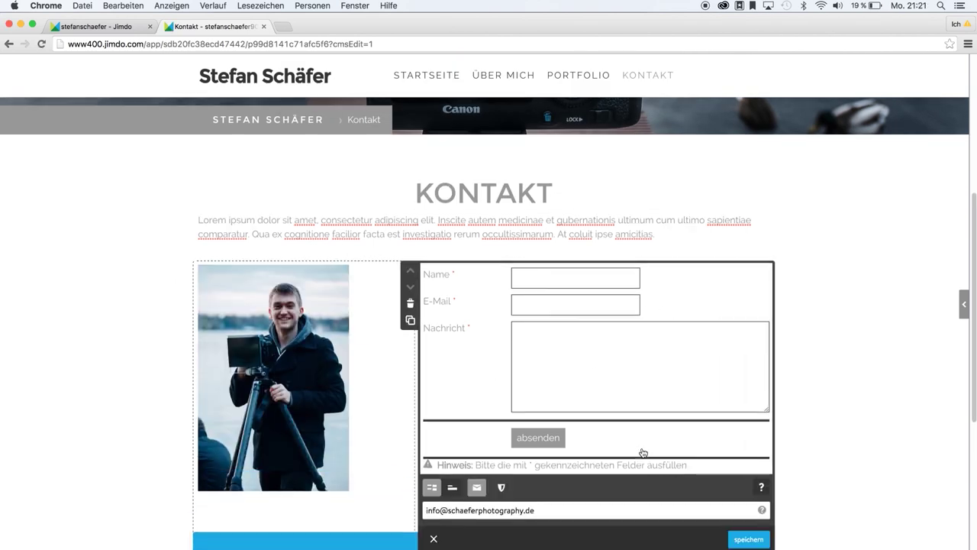
drag(538, 535, 418, 535)
click(561, 537)
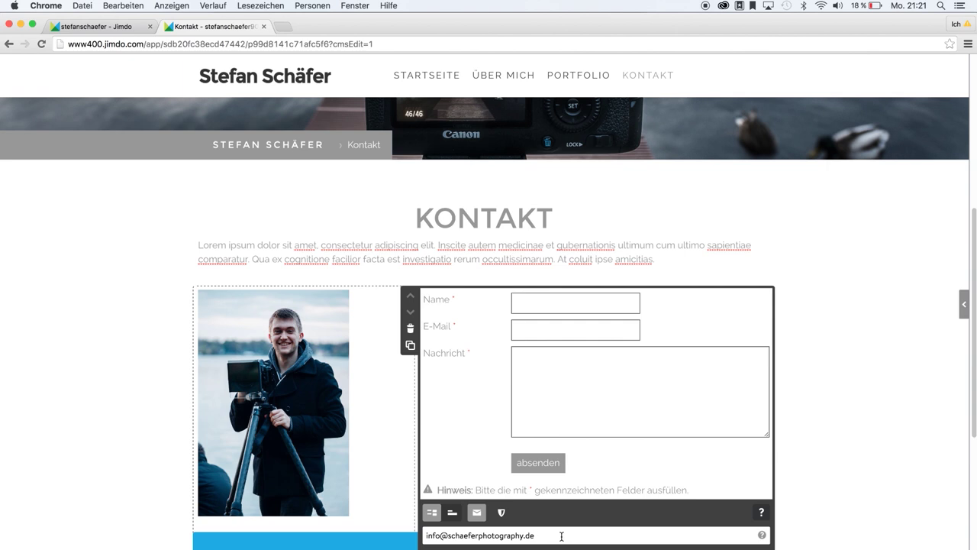
scroll(838, 443, down, 2)
click(743, 485)
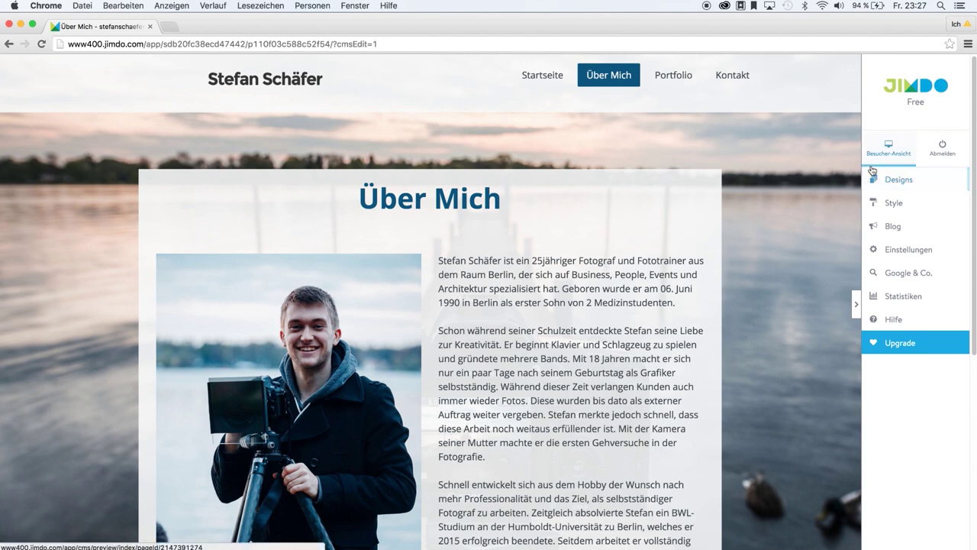
- Browse the Layouts carousel under Designs, then switch to the Style settings
click(903, 180)
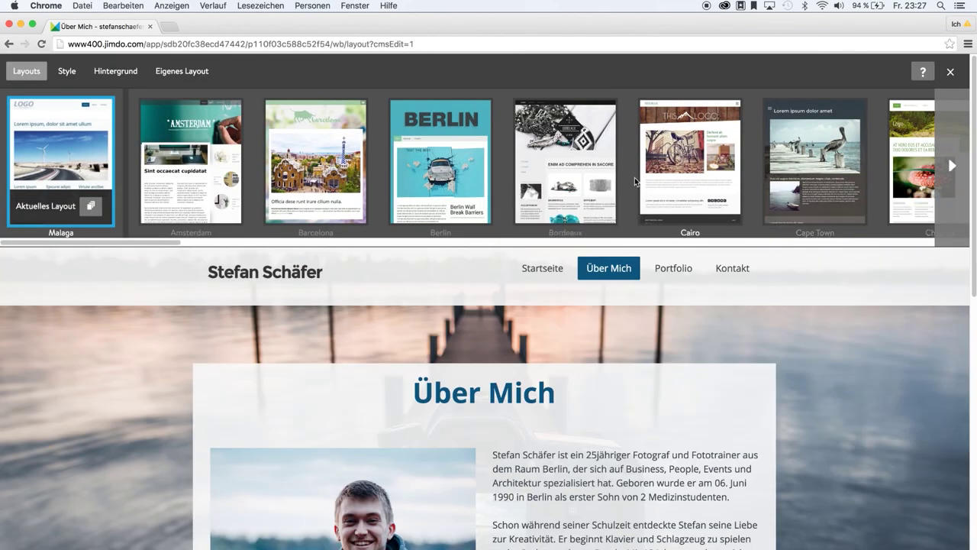
scroll(635, 181, right, 5)
scroll(634, 181, right, 5)
scroll(635, 181, right, 5)
scroll(634, 180, right, 5)
scroll(634, 181, right, 5)
scroll(634, 181, right, 5)
scroll(634, 181, right, 5)
scroll(635, 180, right, 5)
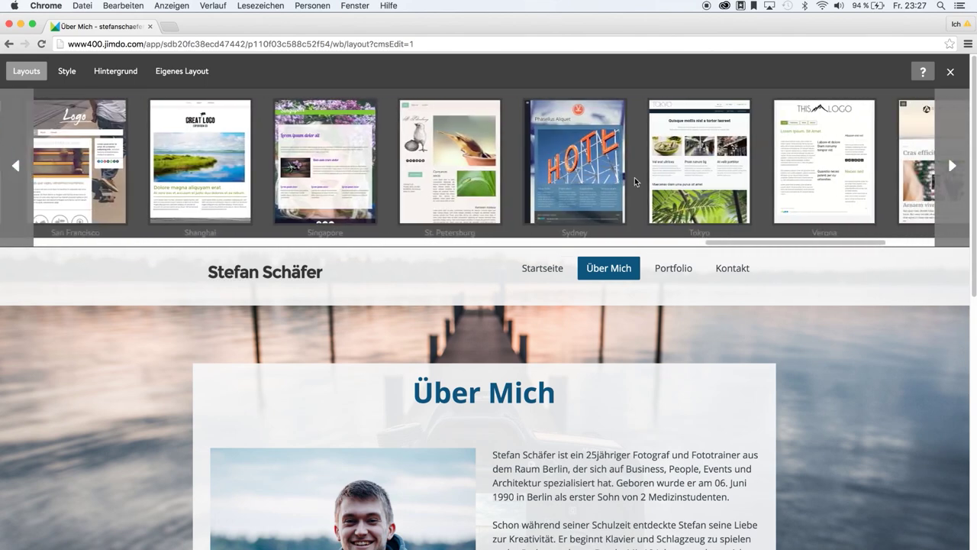
scroll(634, 181, right, 5)
scroll(635, 181, left, 8)
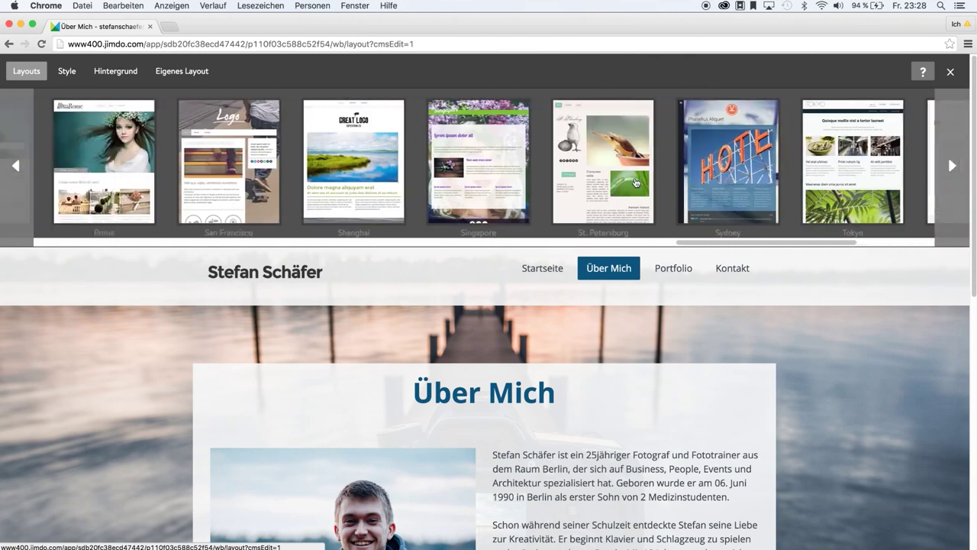
scroll(636, 181, left, 5)
scroll(636, 181, left, 5)
scroll(636, 182, left, 5)
scroll(636, 182, left, 3)
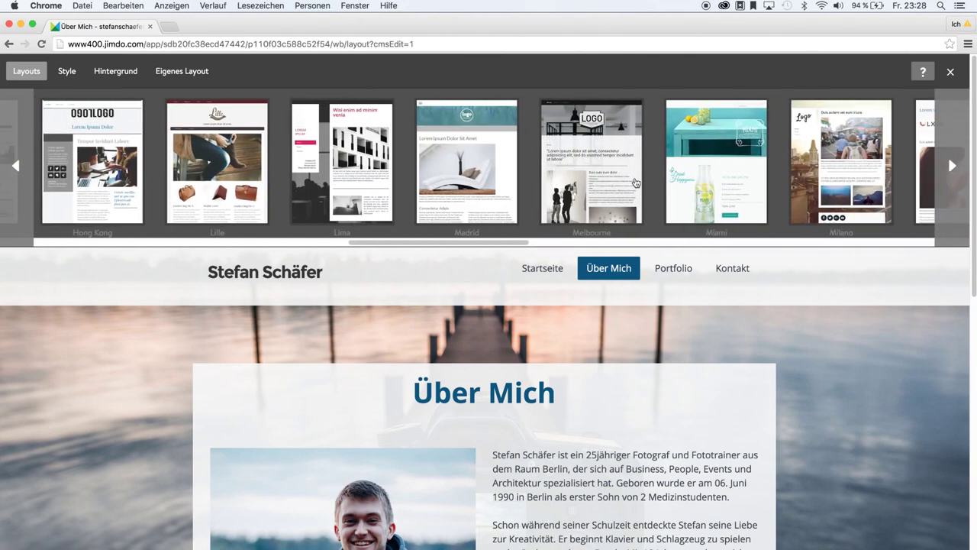
scroll(634, 182, left, 5)
scroll(634, 177, left, 5)
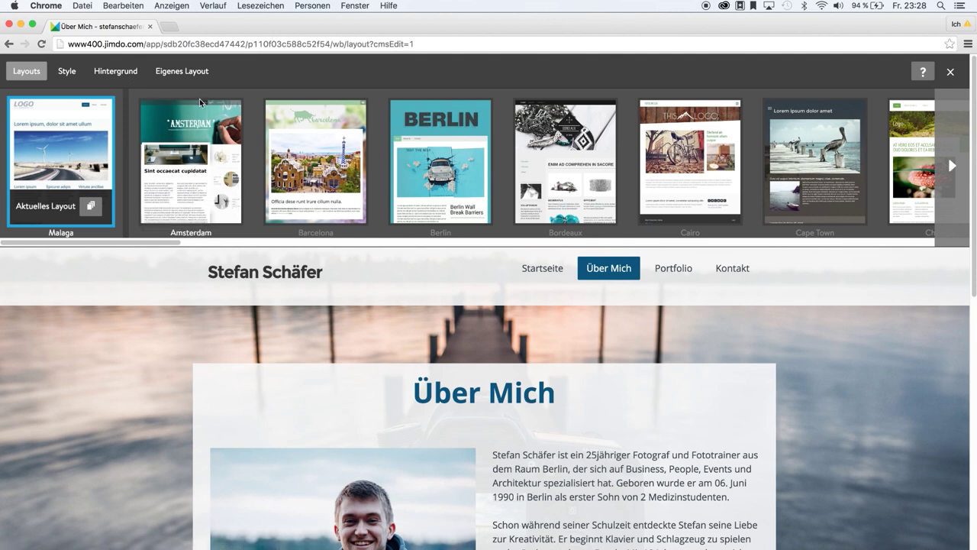
click(67, 71)
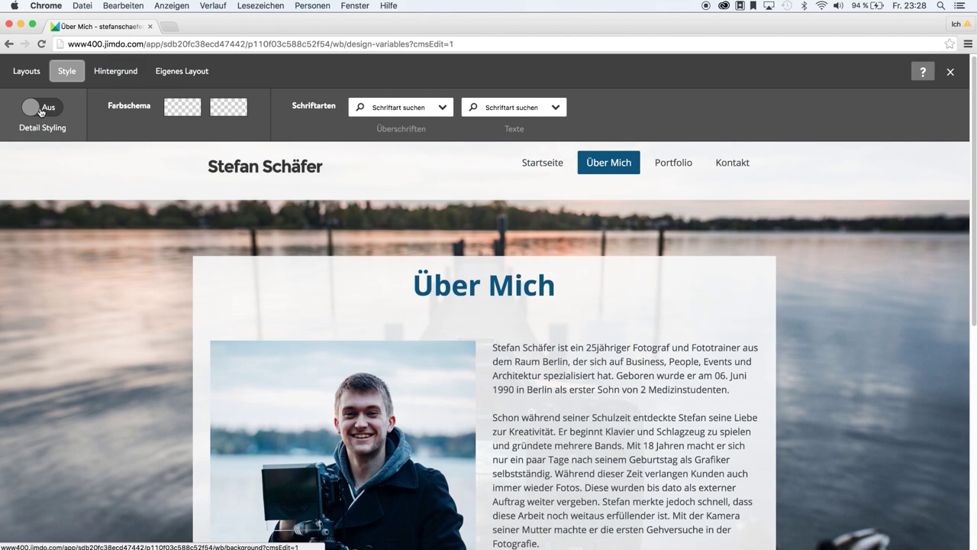
- Enable Detail Styling, set the Über Mich heading colour to red rgb(255, 0, 0), and save
click(41, 109)
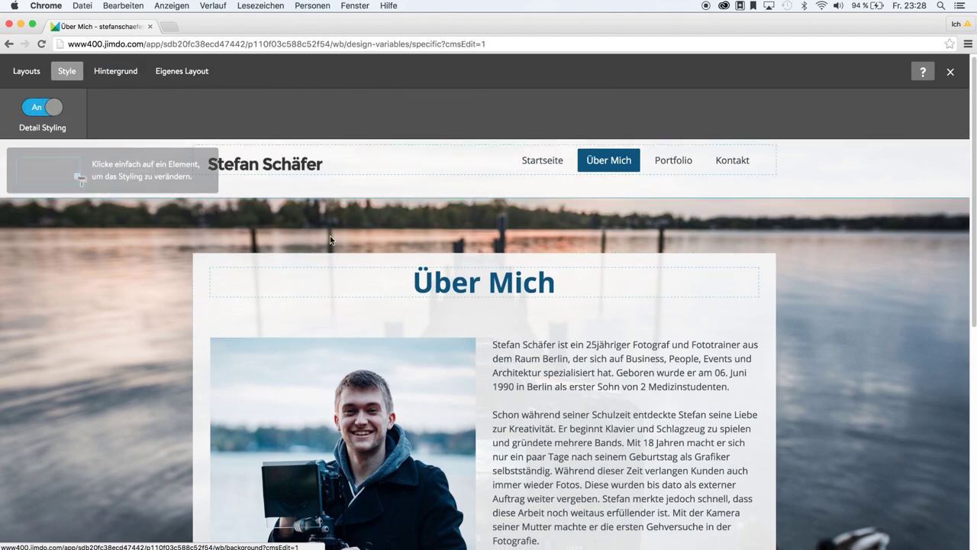
click(477, 287)
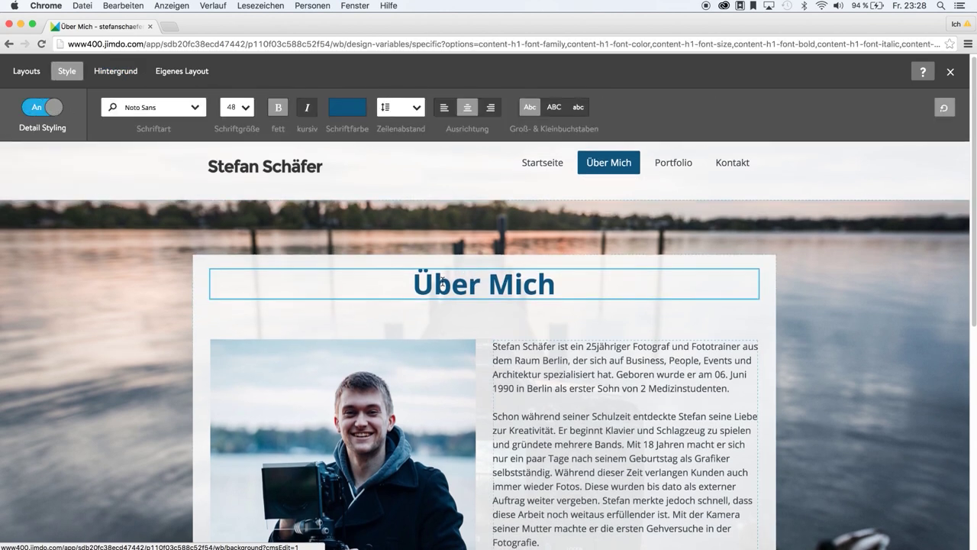
click(353, 120)
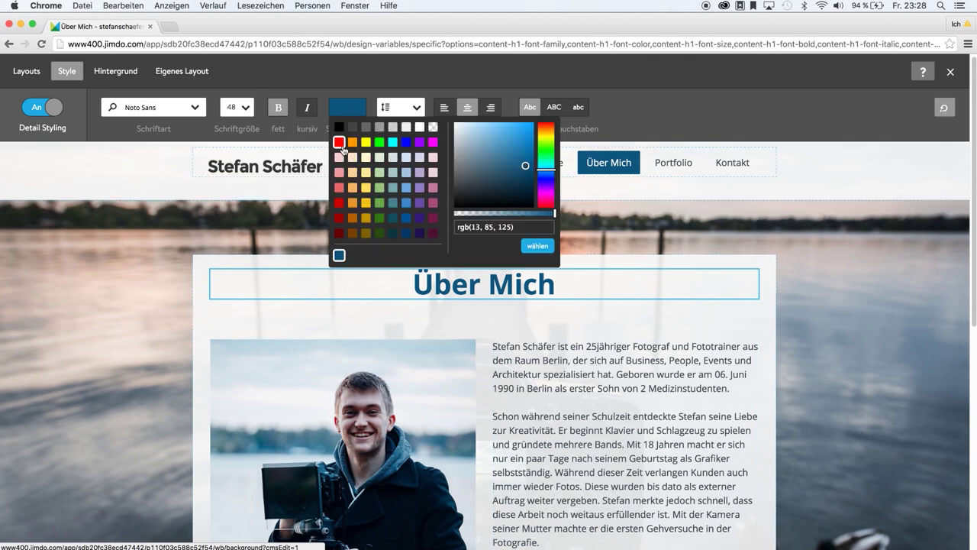
click(341, 145)
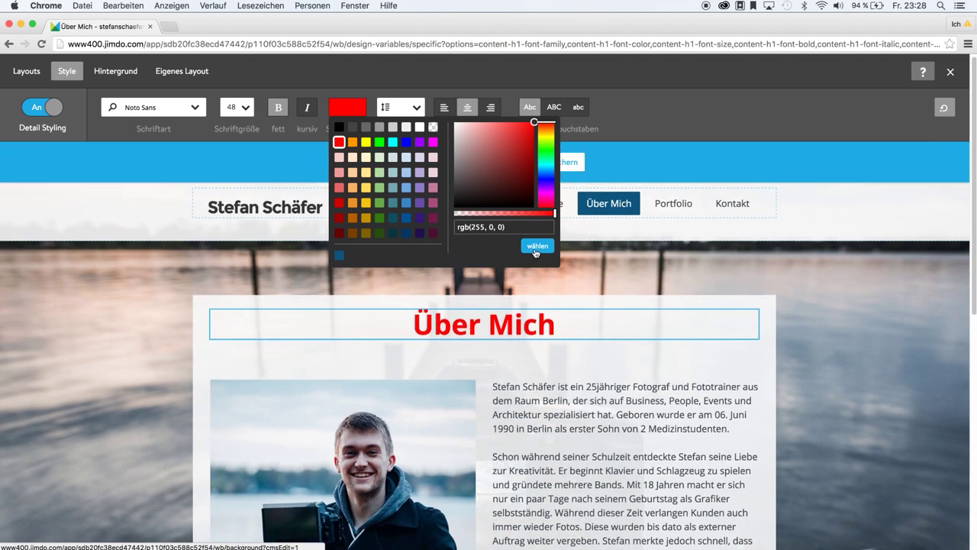
click(536, 246)
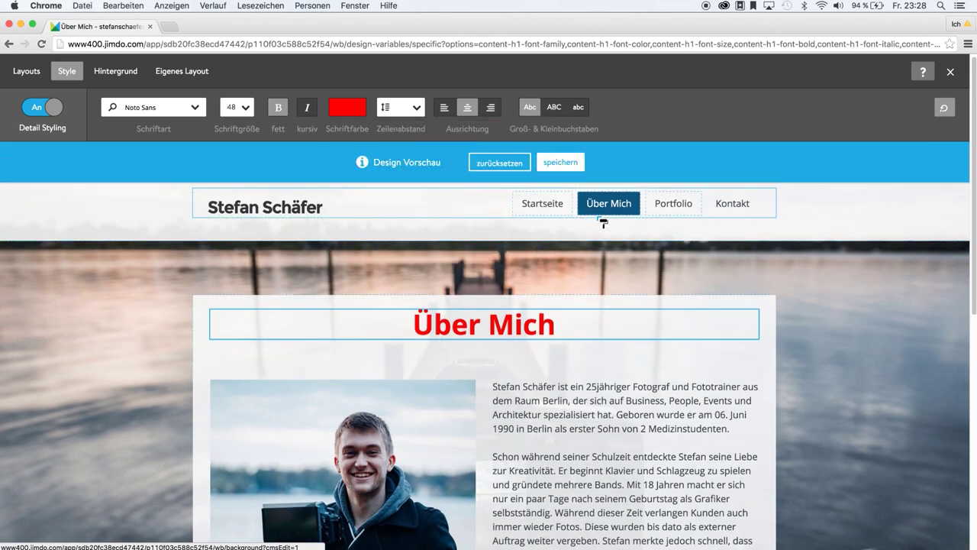
click(561, 162)
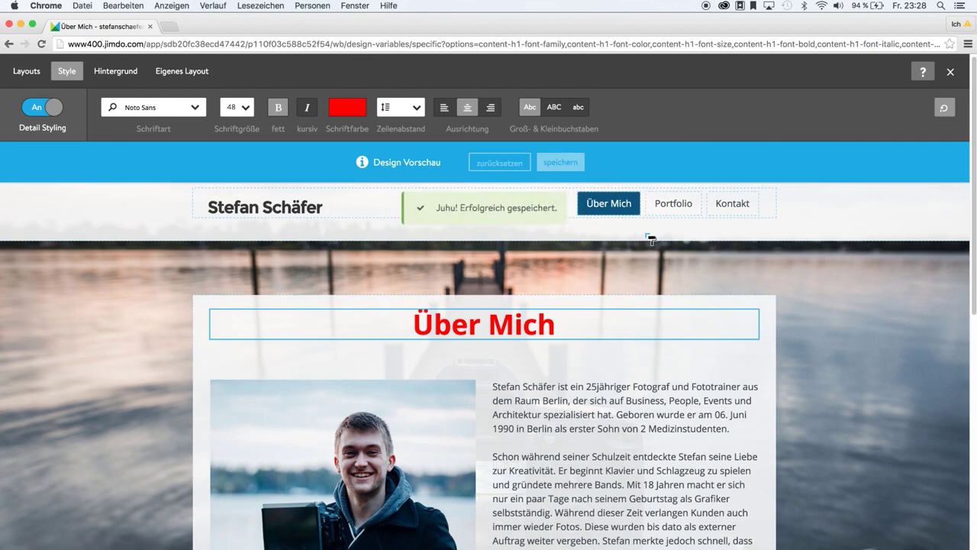
click(950, 73)
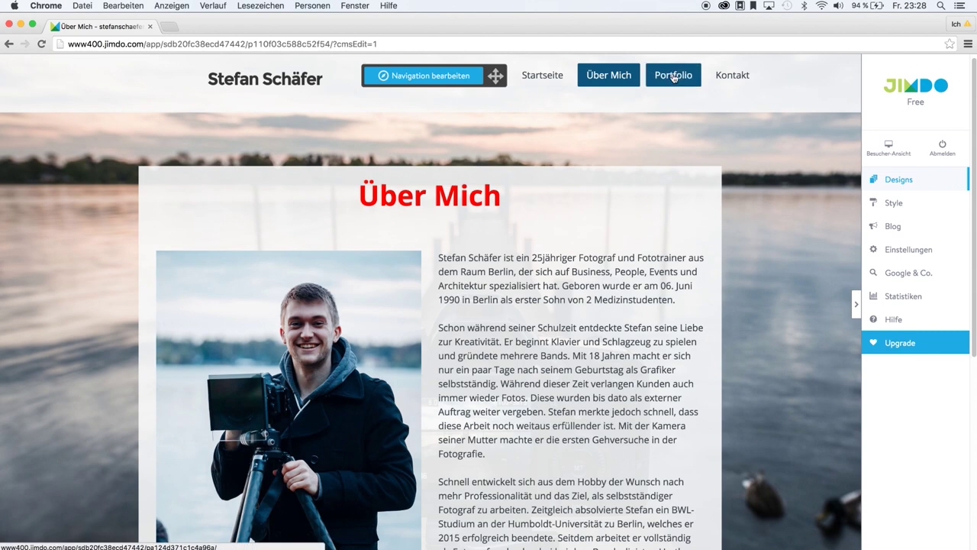
- Go to the Portfolio page with the red Architektur heading and open the site statistics panel
click(669, 75)
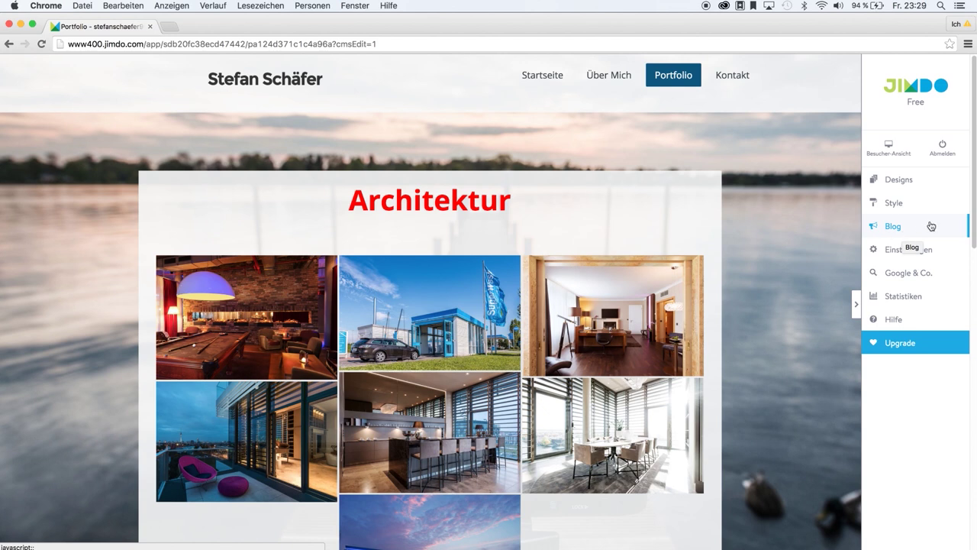
click(906, 298)
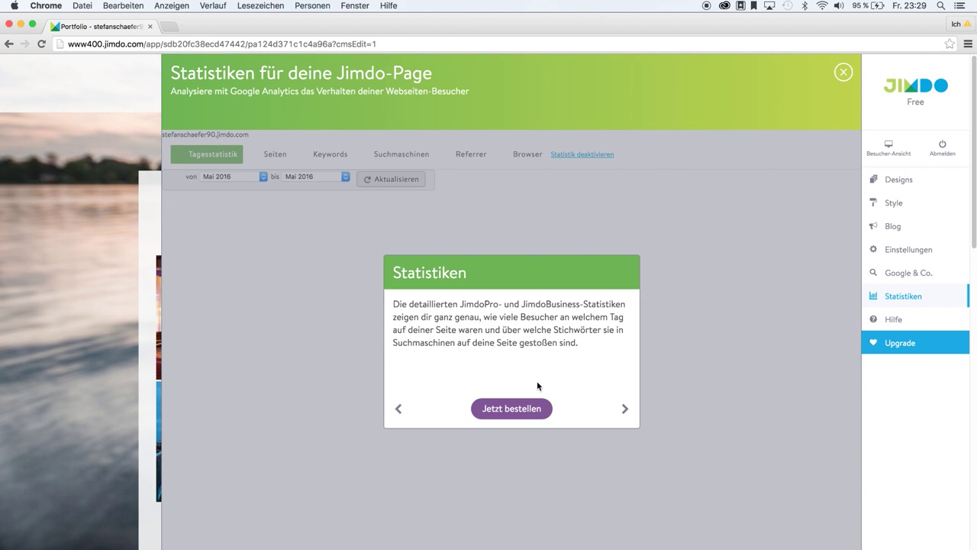
key(Escape)
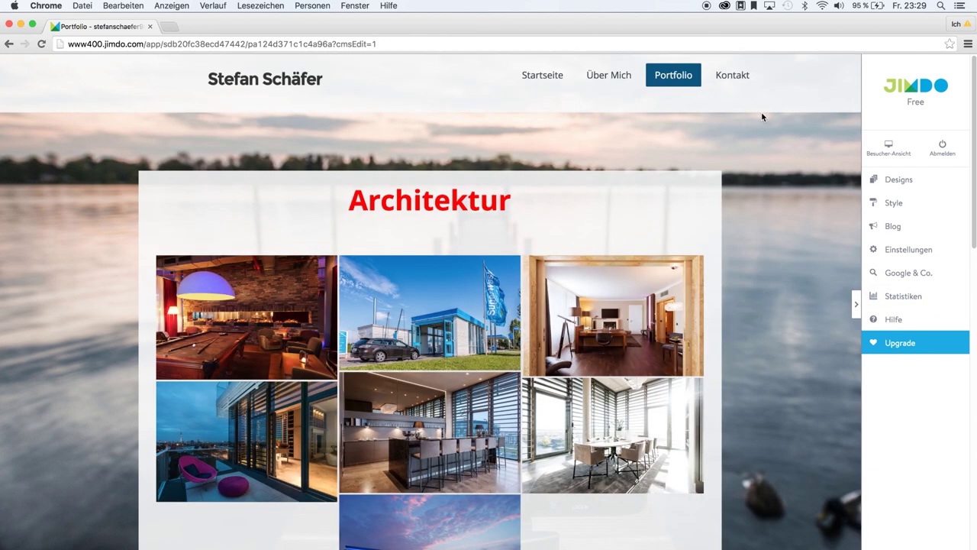